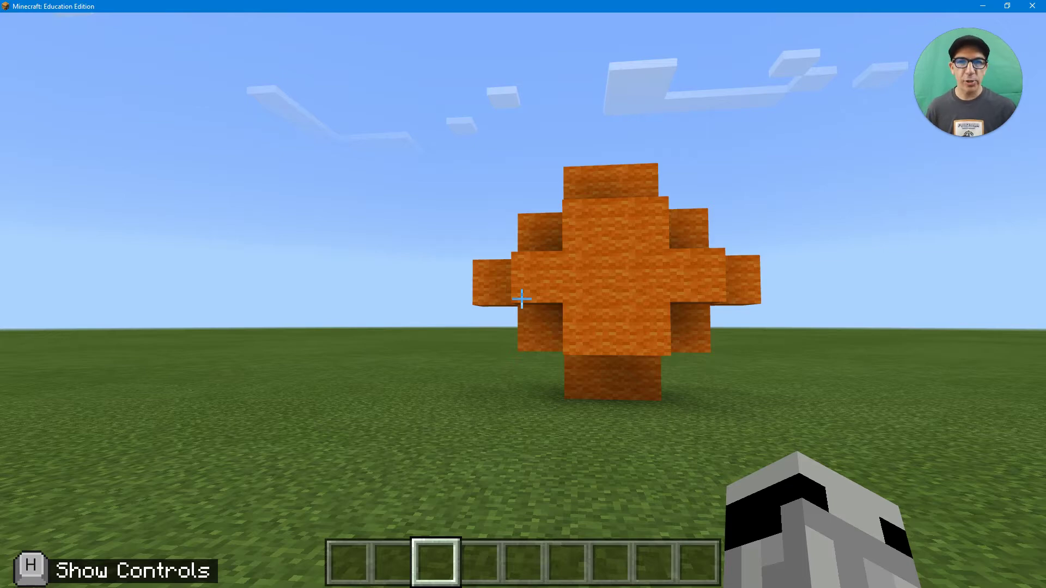
# - Search the creative inventory for "barrier", clear the search, and return to the world
pyautogui.press('e')
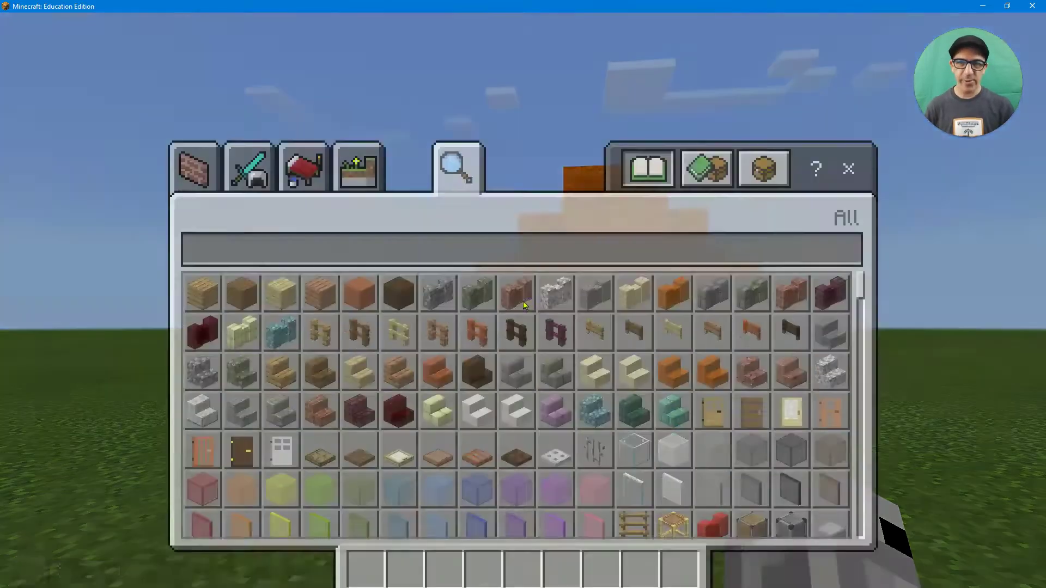
pyautogui.click(493, 180)
pyautogui.write('barri')
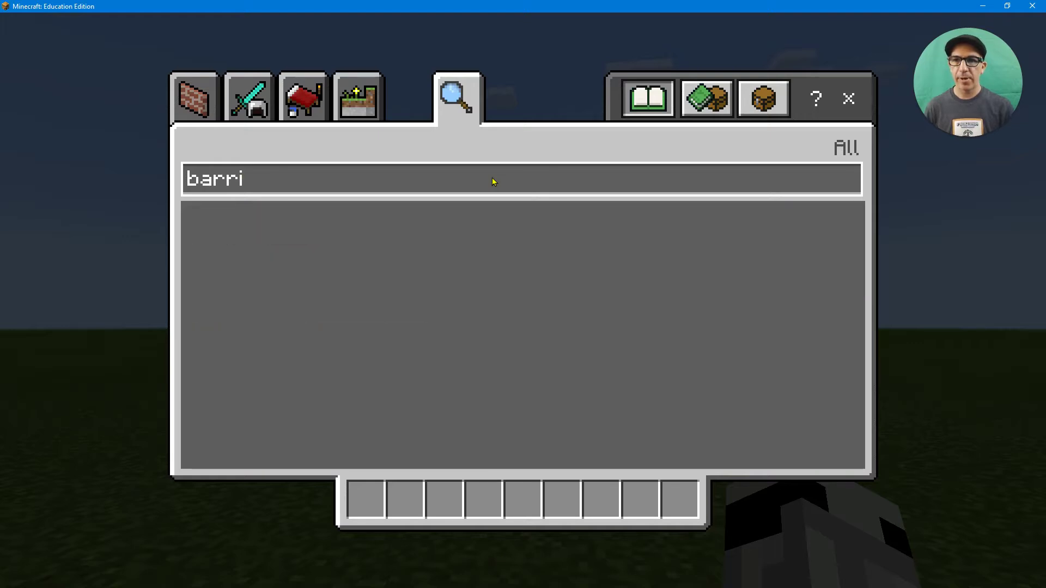
pyautogui.write('e')
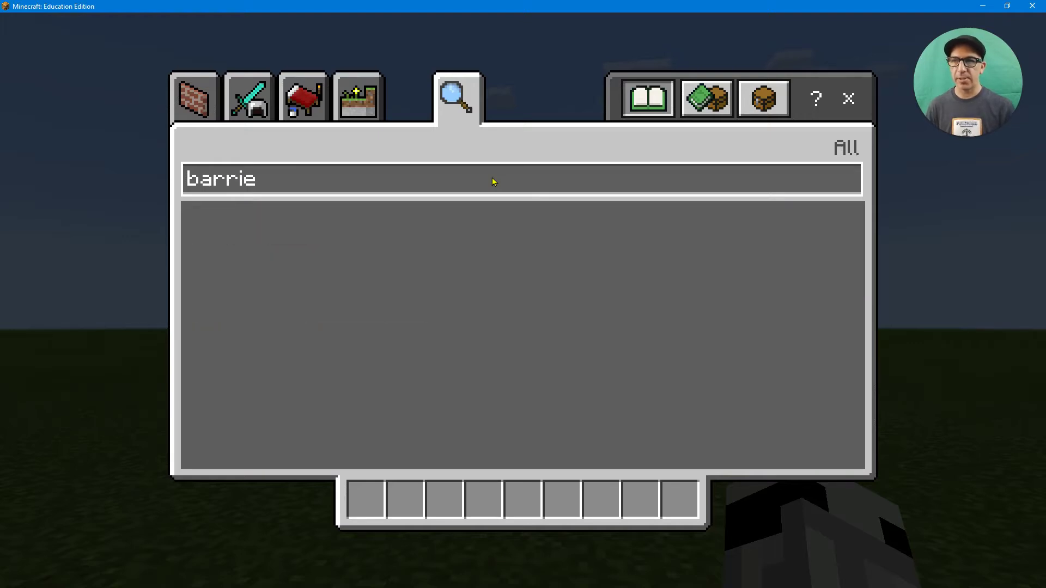
pyautogui.write('r')
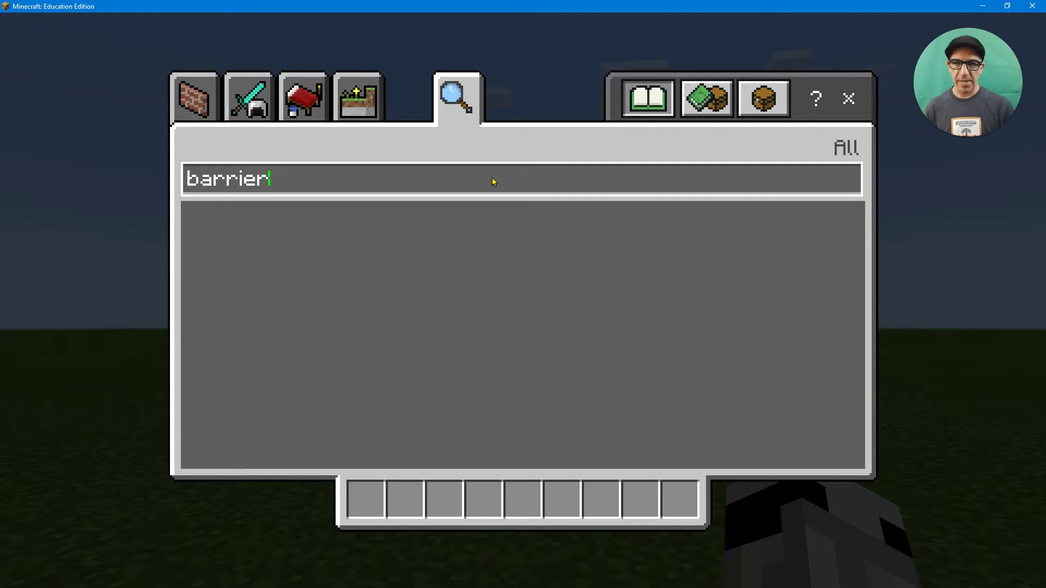
pyautogui.press('BackSpace')
pyautogui.press('BackSpace')
pyautogui.press('BackSpace')
pyautogui.press('BackSpace')
pyautogui.press('BackSpace')
pyautogui.press('BackSpace')
pyautogui.press('BackSpace')
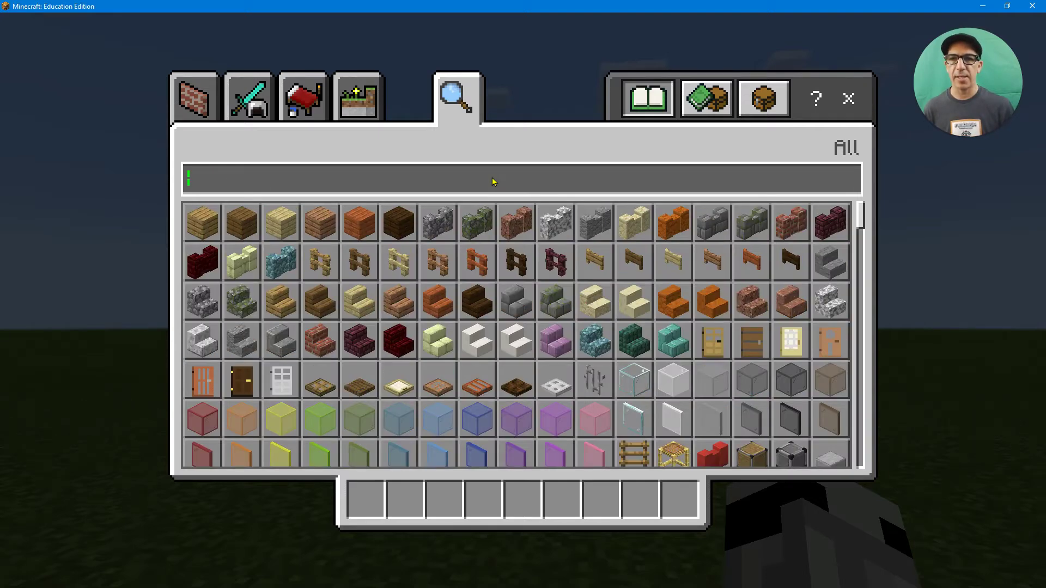
pyautogui.click(848, 98)
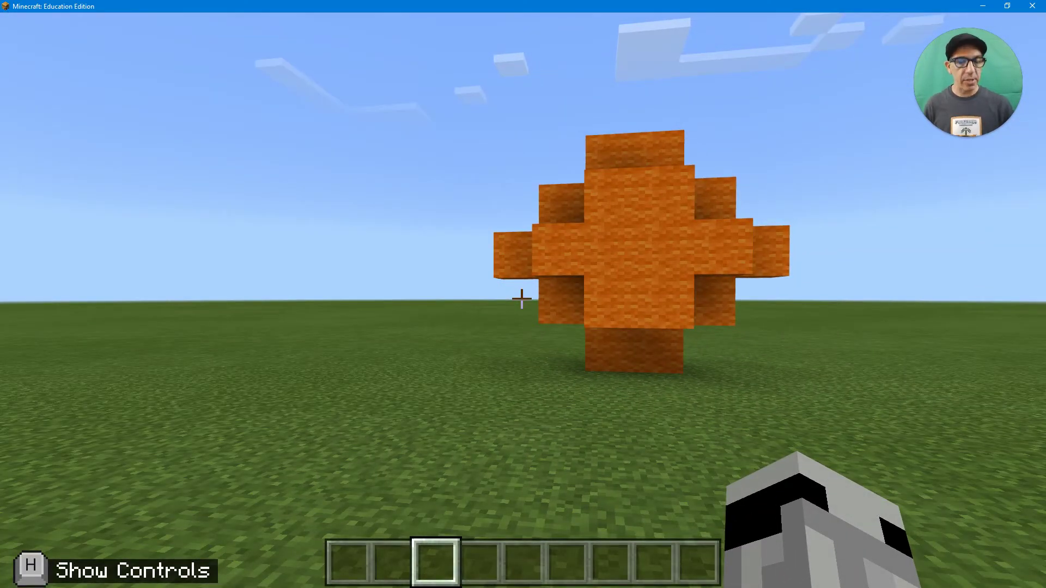
# - Give yourself a barrier block with the command /give @s barrier, and hold it in hand
pyautogui.press('/')
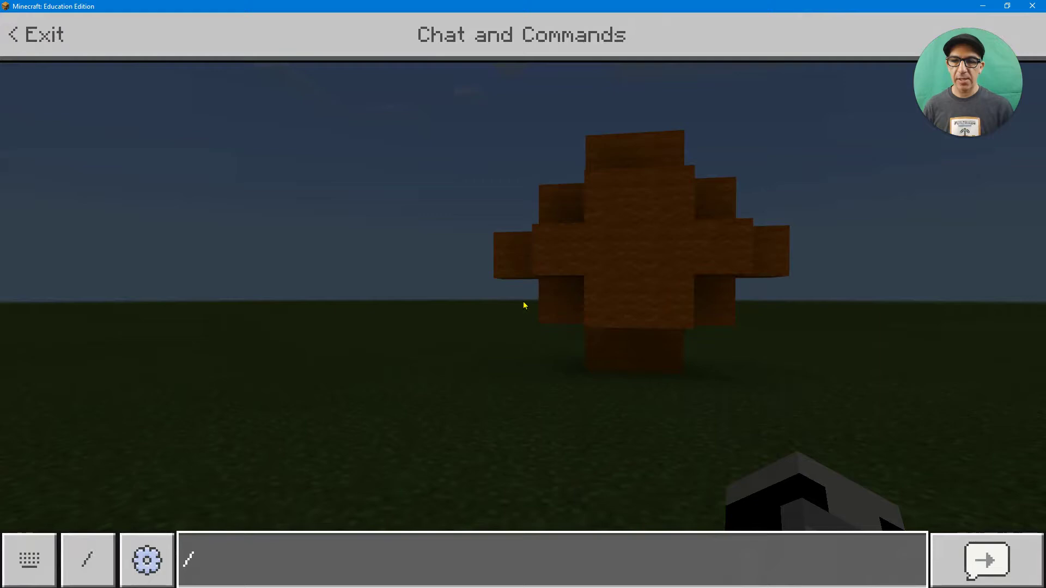
pyautogui.write('give')
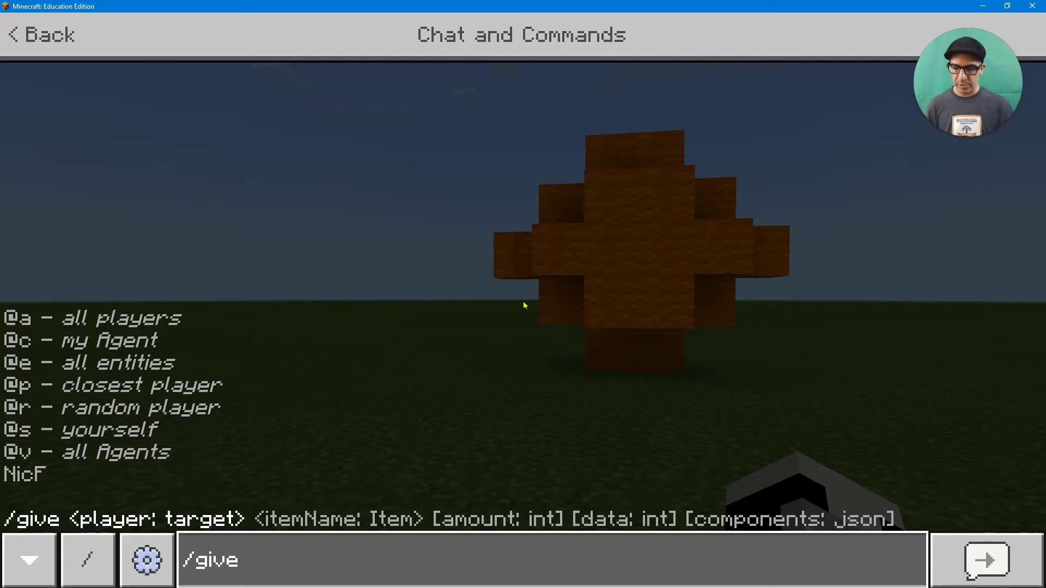
pyautogui.write('@')
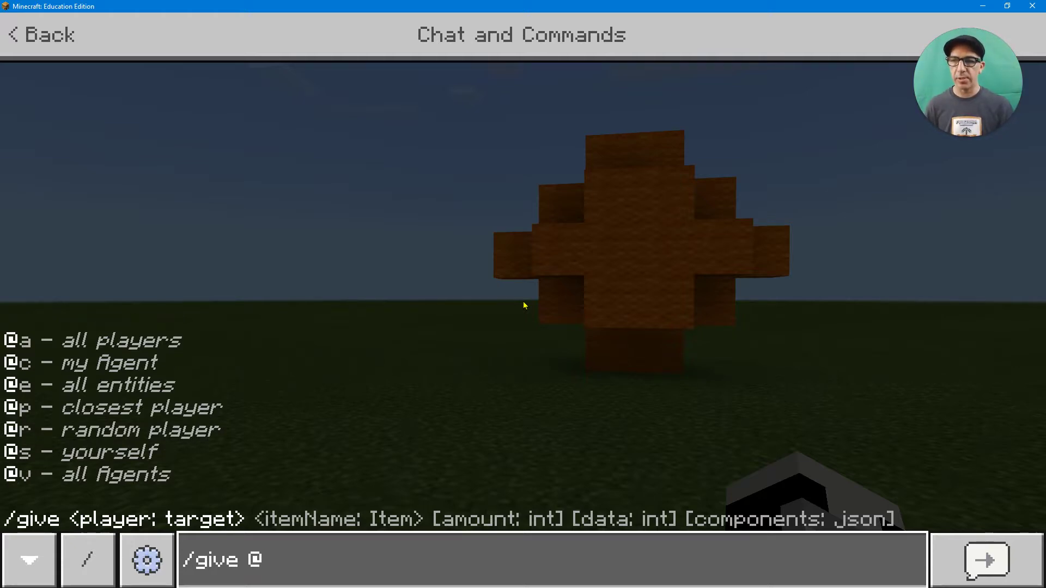
pyautogui.write('s ')
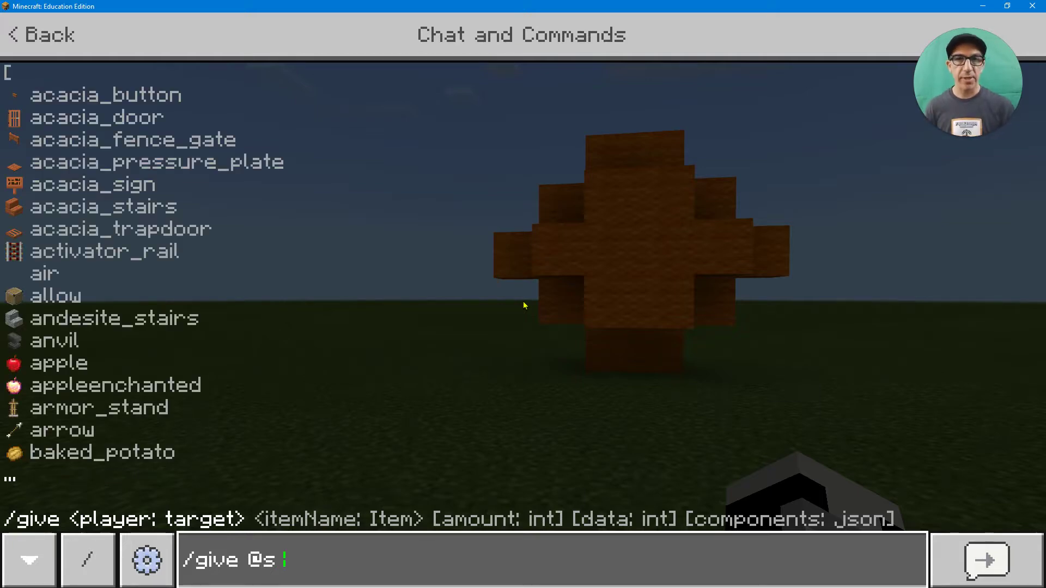
pyautogui.write('b')
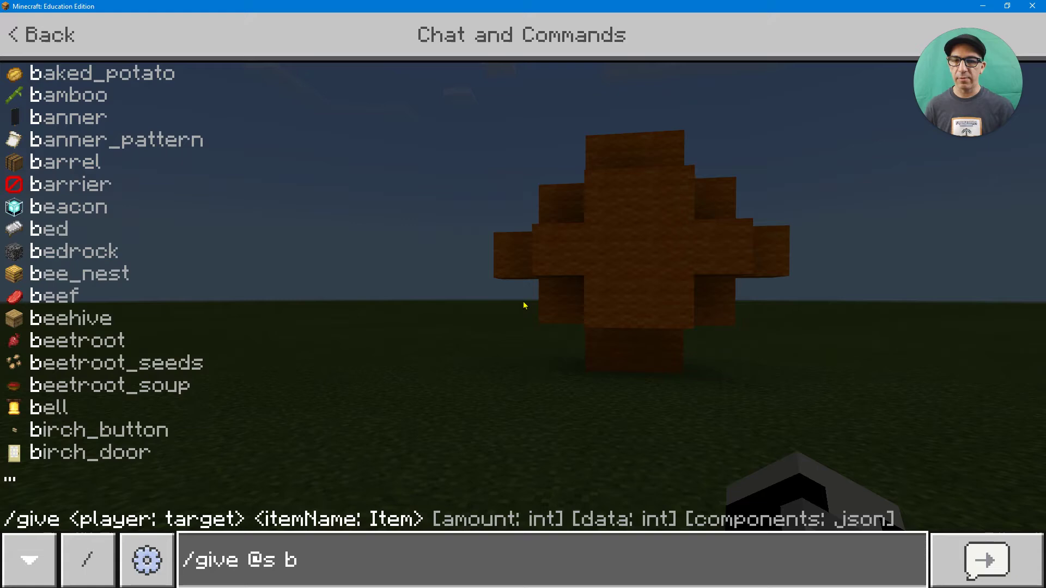
pyautogui.write('arr')
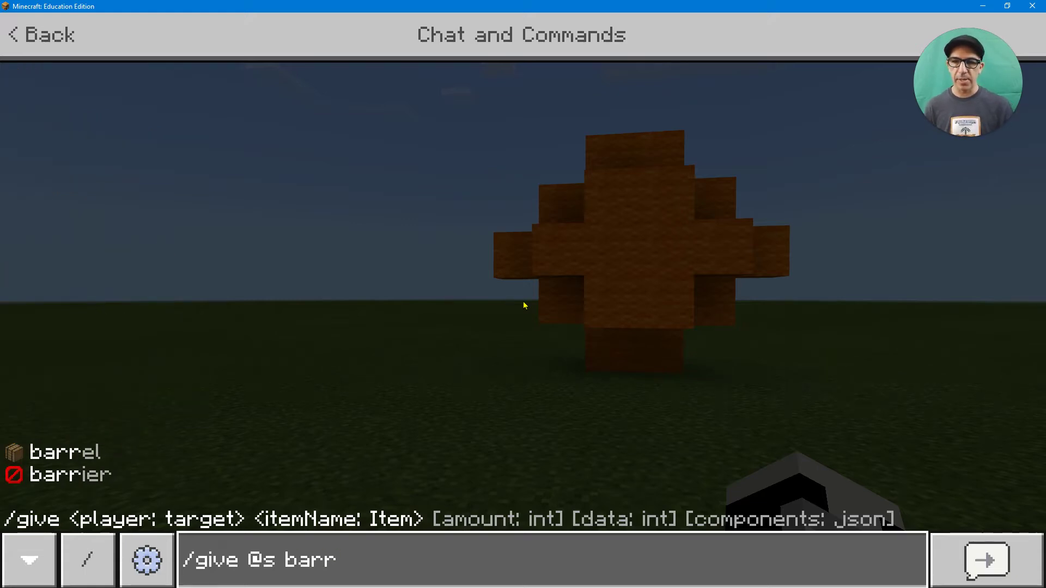
pyautogui.write('i')
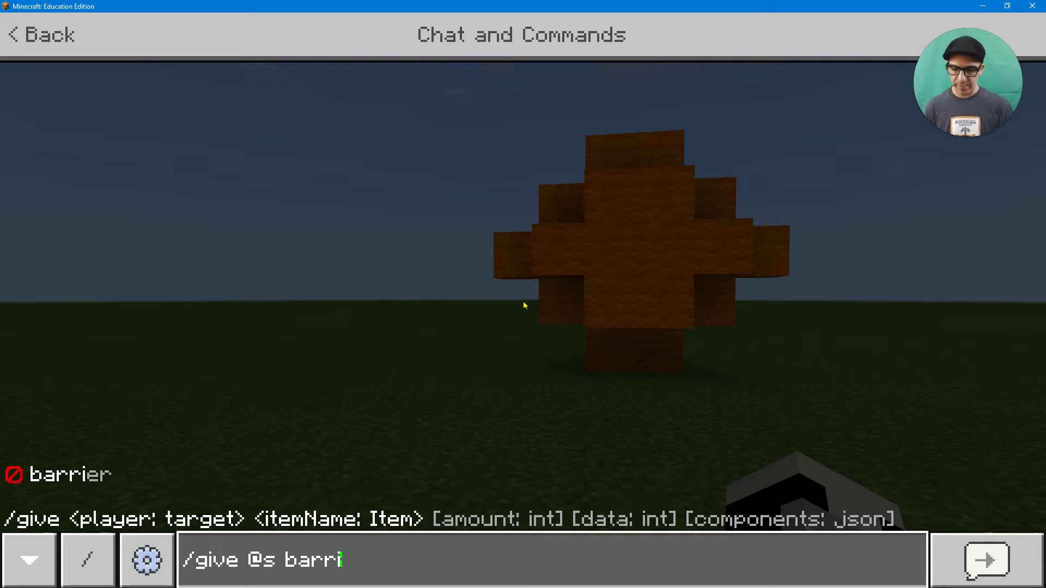
pyautogui.write('er')
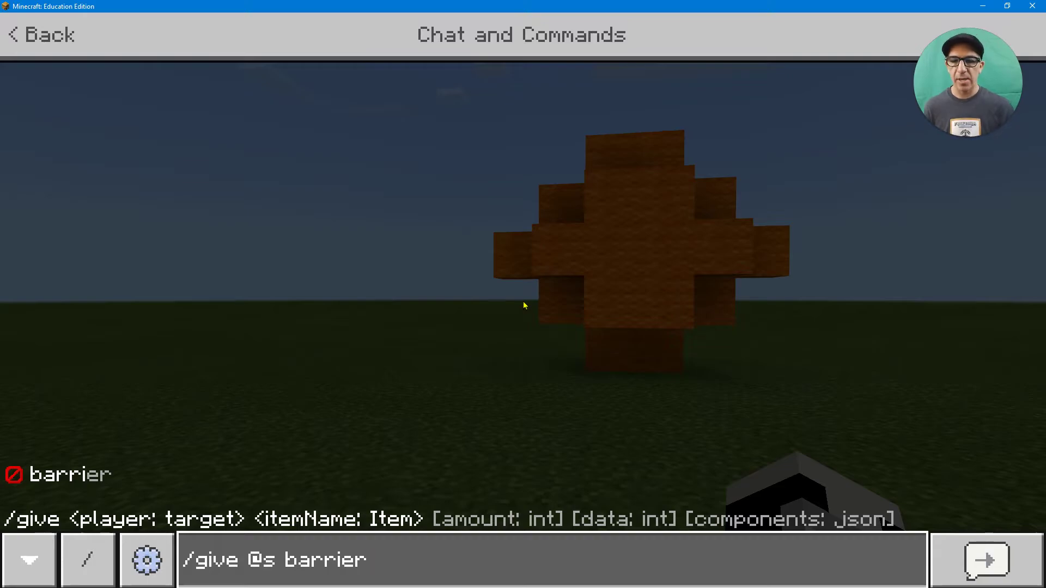
pyautogui.press('Return')
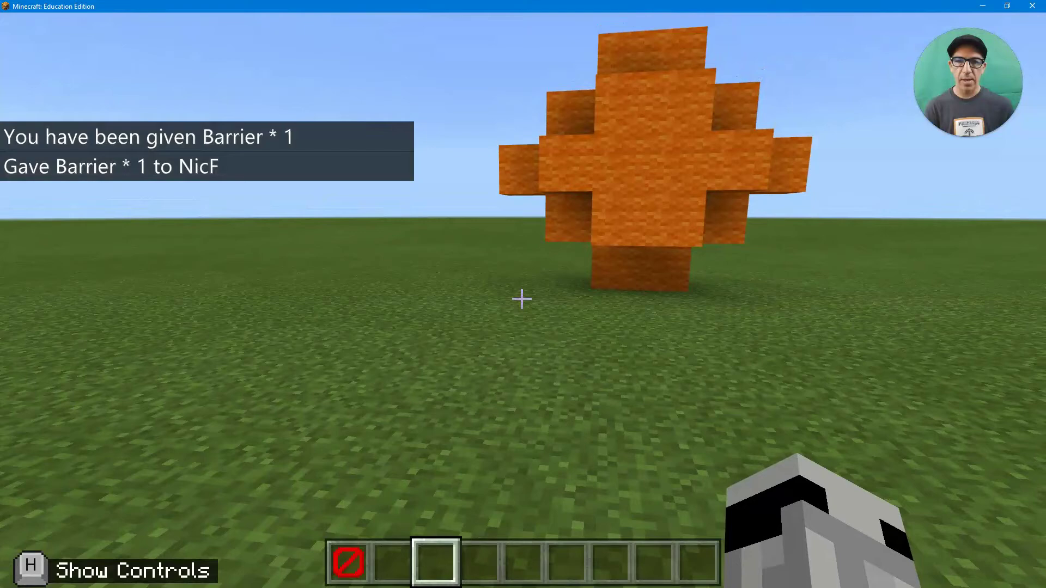
pyautogui.scroll(1, 522, 298)
pyautogui.scroll(1, 522, 298)
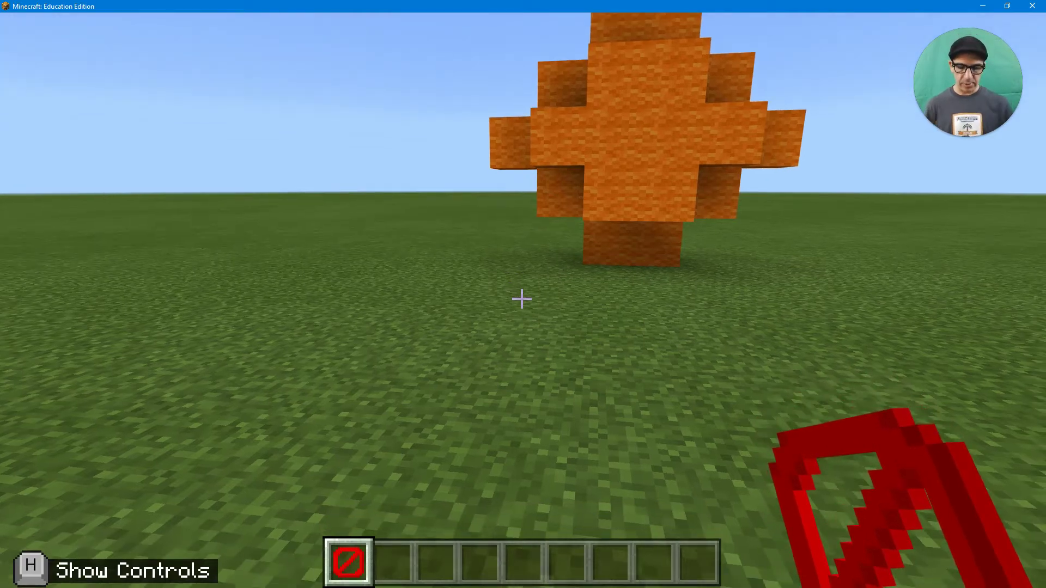
# - Toggle World Builder off with /wb, and test placing and breaking two barrier blocks in front of the orange structure
pyautogui.press('/')
pyautogui.write('wb')
pyautogui.press('Return')
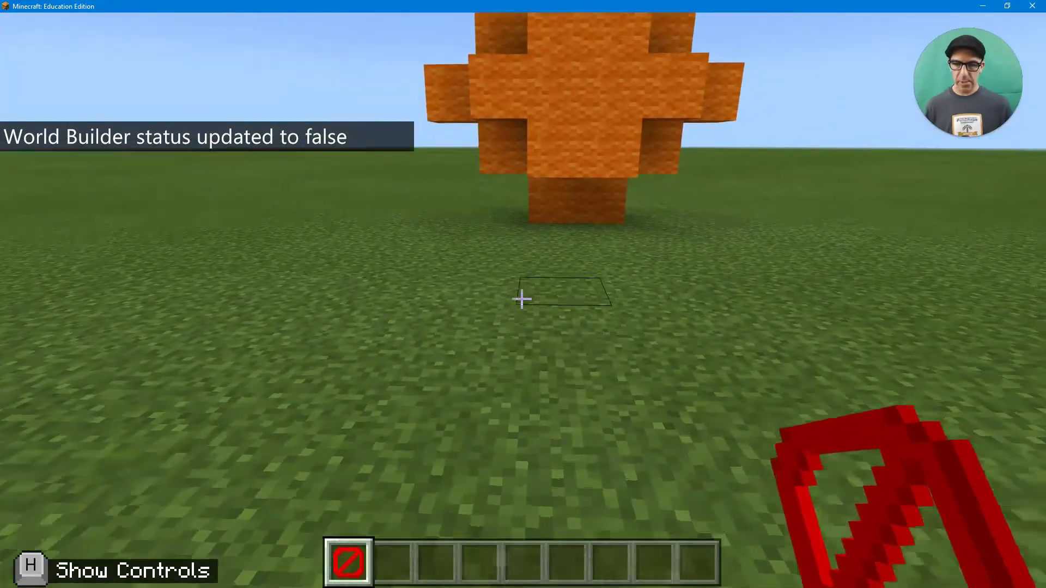
pyautogui.press('w')
pyautogui.rightClick(522, 298)
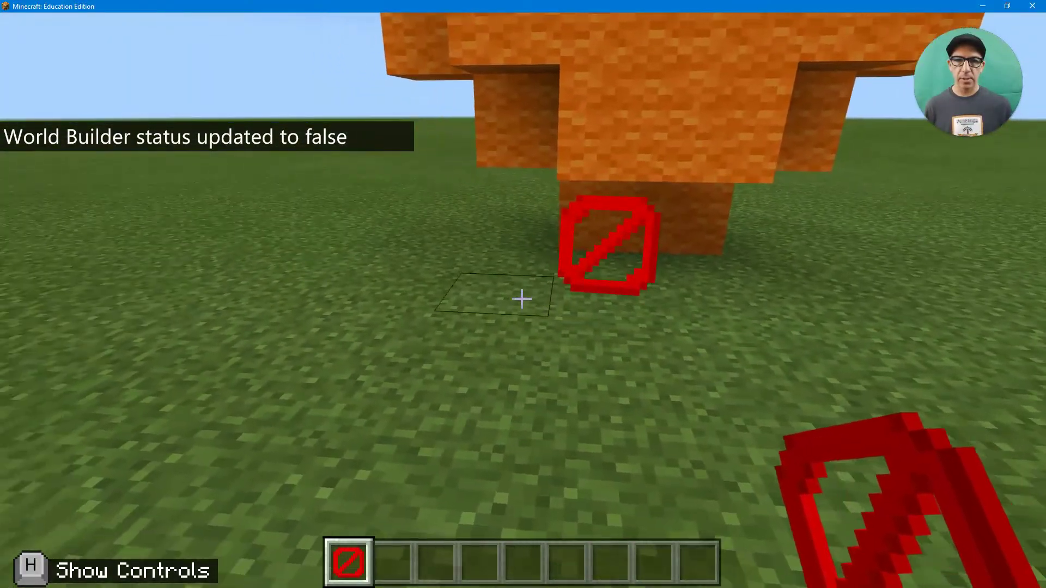
pyautogui.rightClick(523, 299)
pyautogui.click(522, 298)
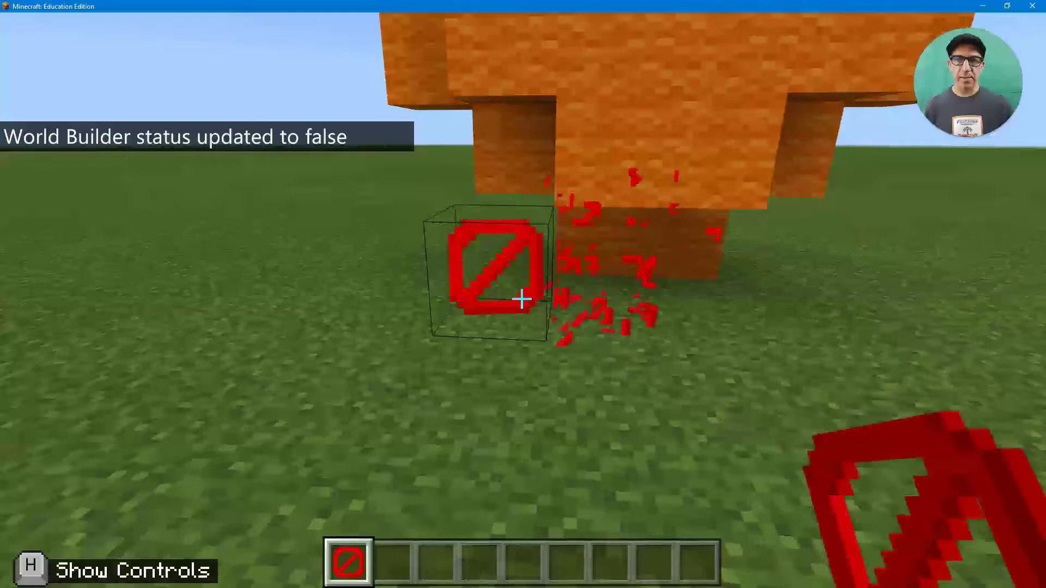
pyautogui.click(523, 298)
# - Toggle World Builder back on with /wb, and repeat the test of placing and breaking two barrier blocks
pyautogui.press('/')
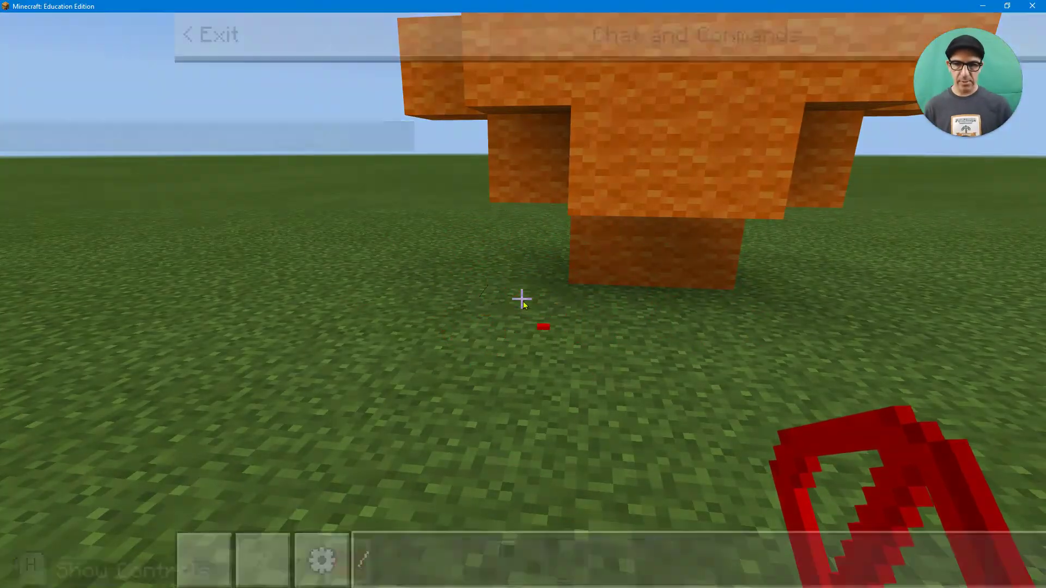
pyautogui.write('wb')
pyautogui.press('Return')
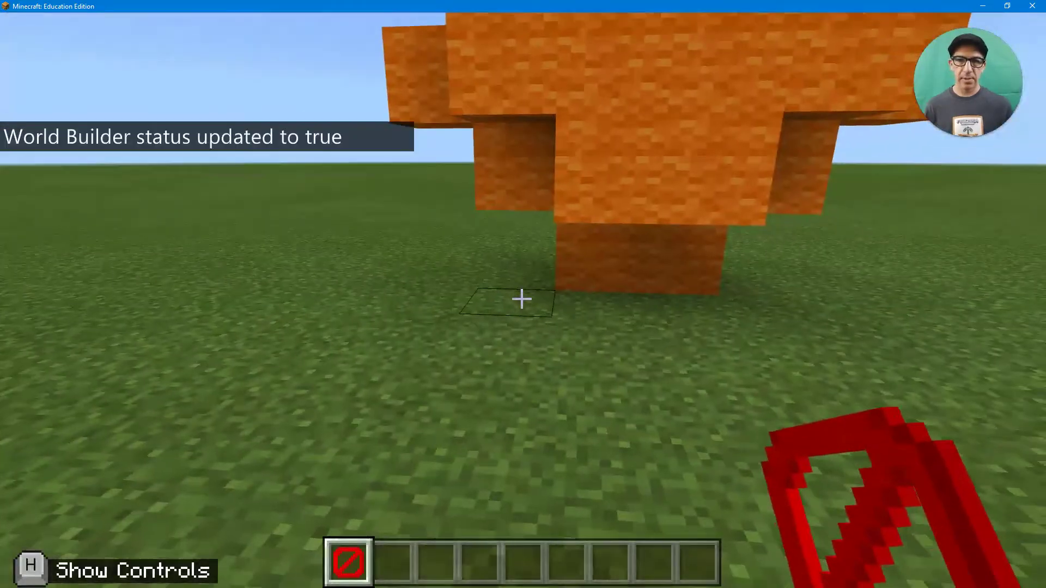
pyautogui.rightClick(521, 298)
pyautogui.rightClick(522, 298)
pyautogui.click(522, 299)
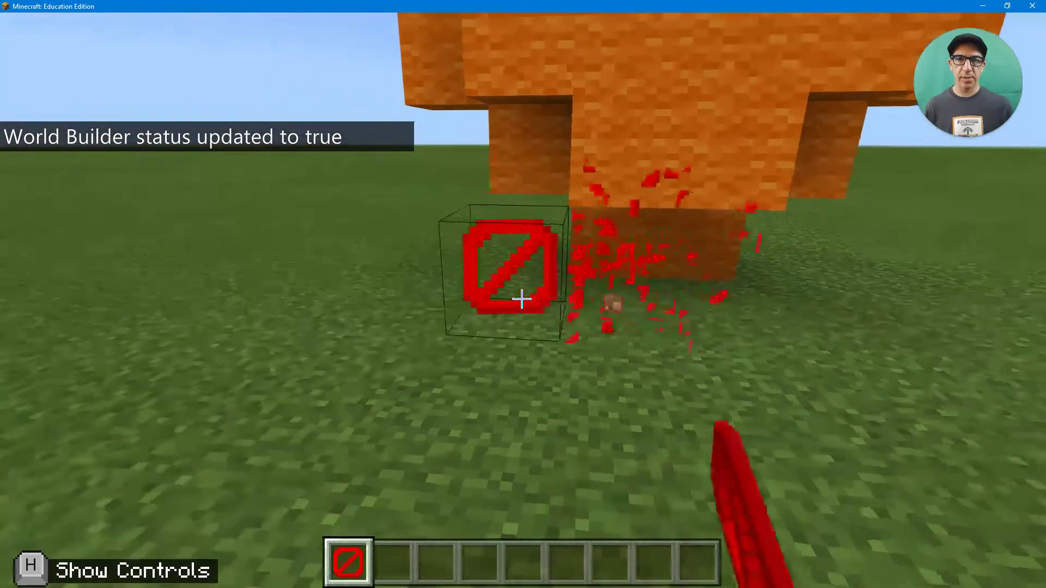
pyautogui.click(522, 299)
# - Switch World Builder off again with the /wb command
pyautogui.press('/')
pyautogui.write('wb')
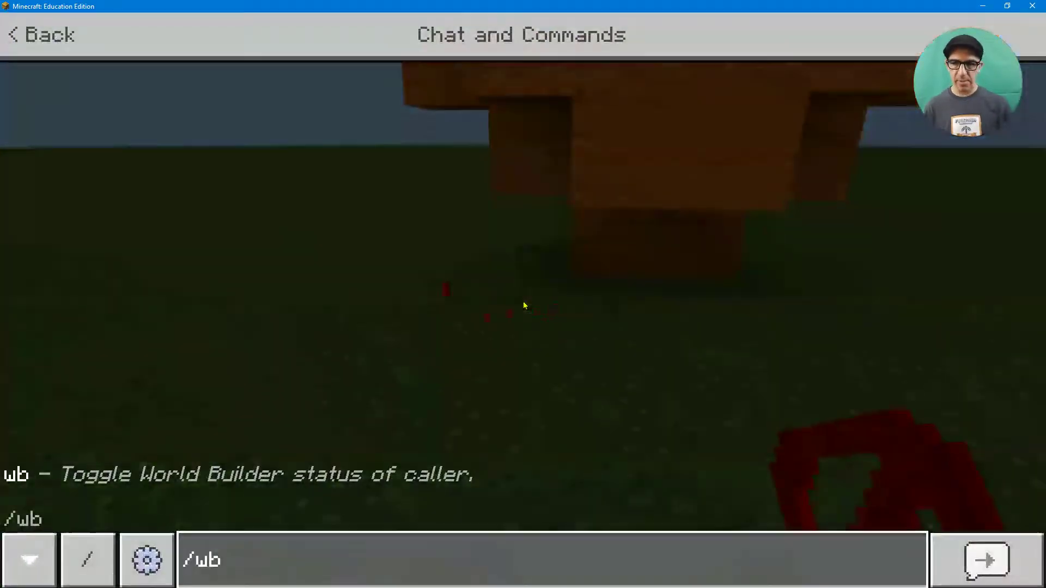
pyautogui.press('Return')
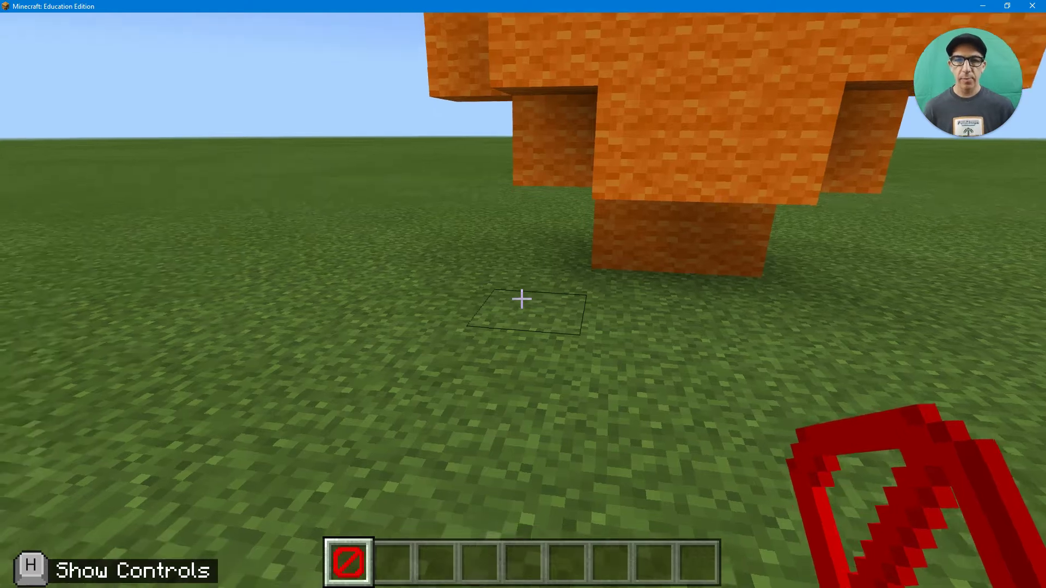
# - Place a row of four barrier blocks on the grass along the front of the orange structure
pyautogui.press('w')
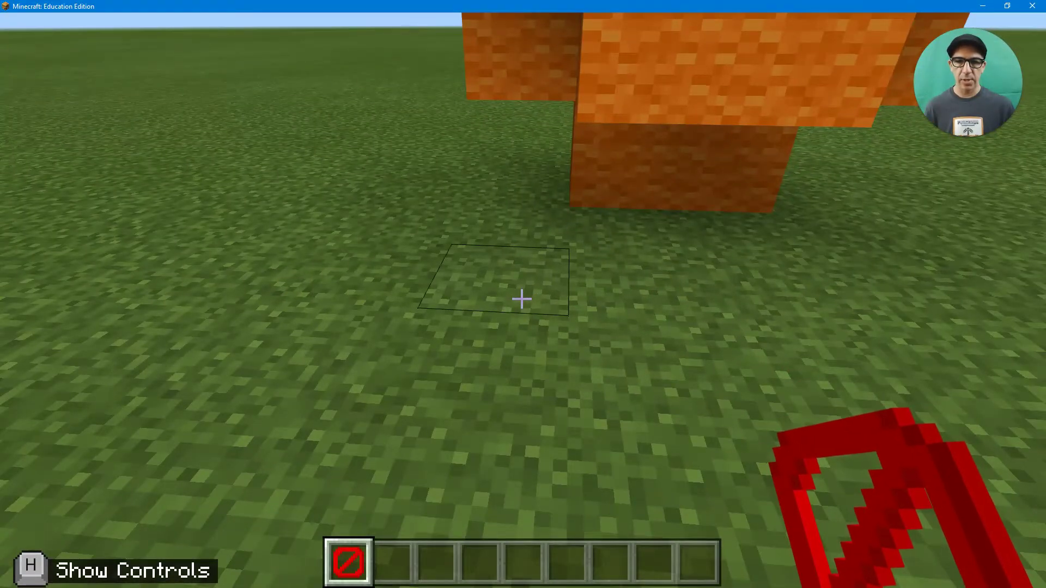
pyautogui.rightClick(523, 298)
pyautogui.rightClick(523, 298)
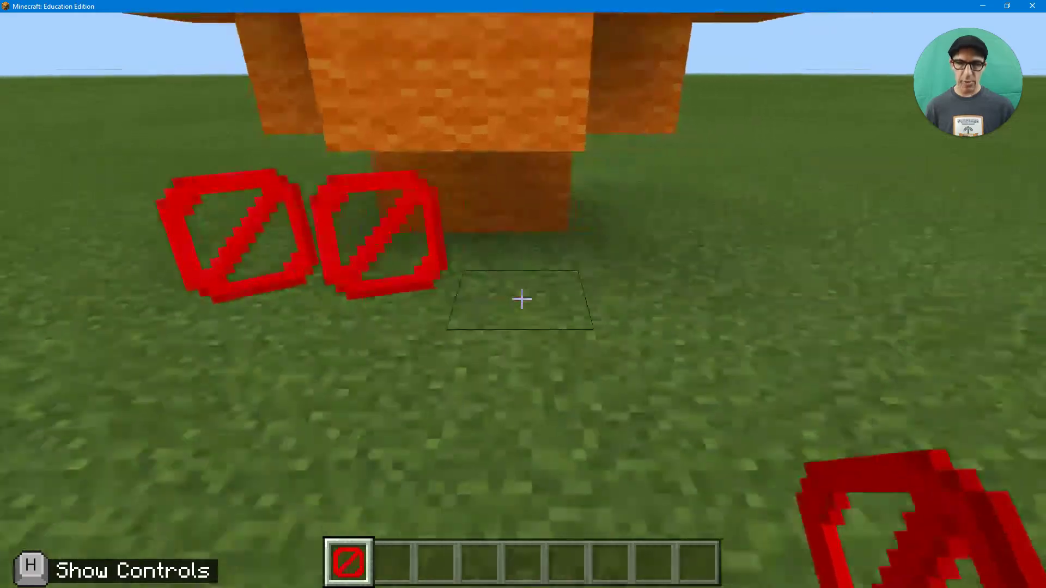
pyautogui.rightClick(521, 299)
pyautogui.rightClick(522, 298)
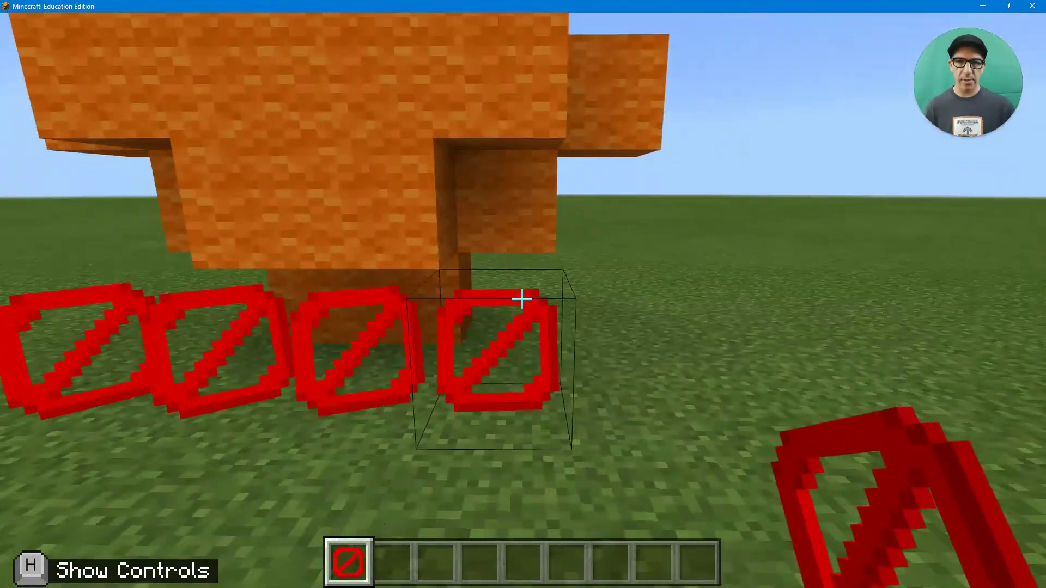
pyautogui.rightClick(522, 298)
pyautogui.click(522, 299)
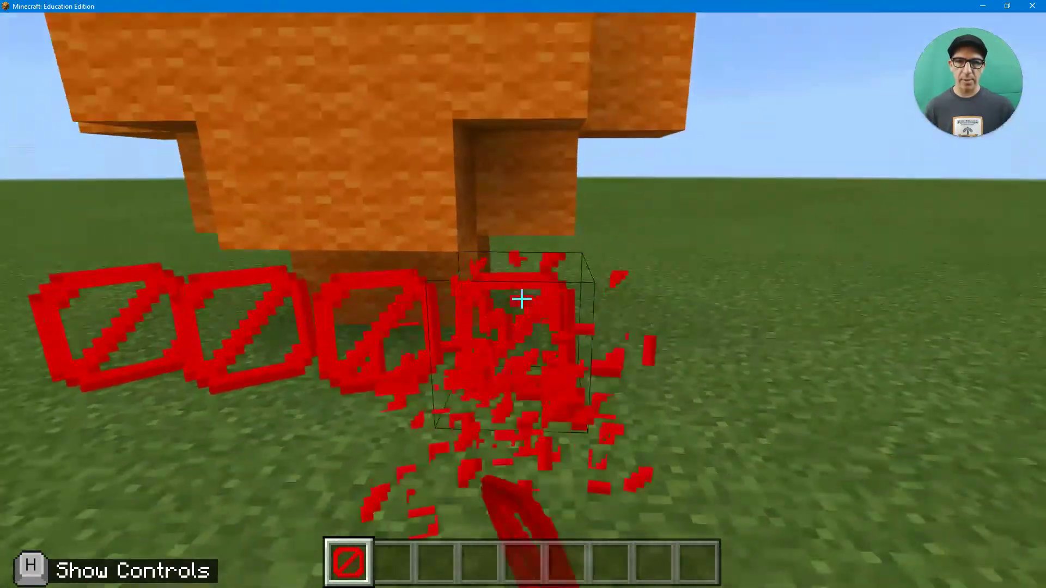
# - Stack a second row of four barrier blocks on top of the ground row
pyautogui.rightClick(523, 299)
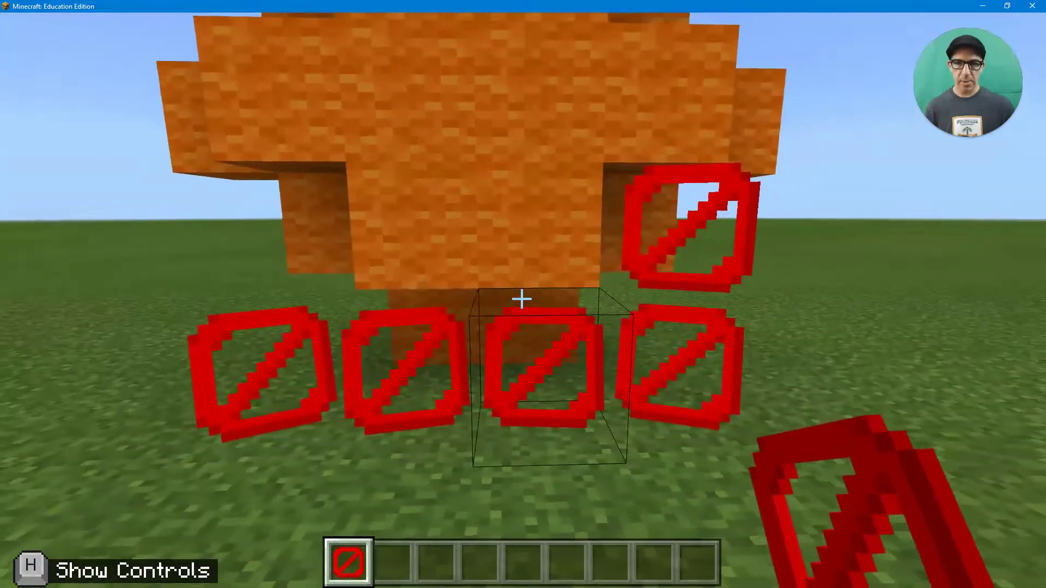
pyautogui.rightClick(521, 299)
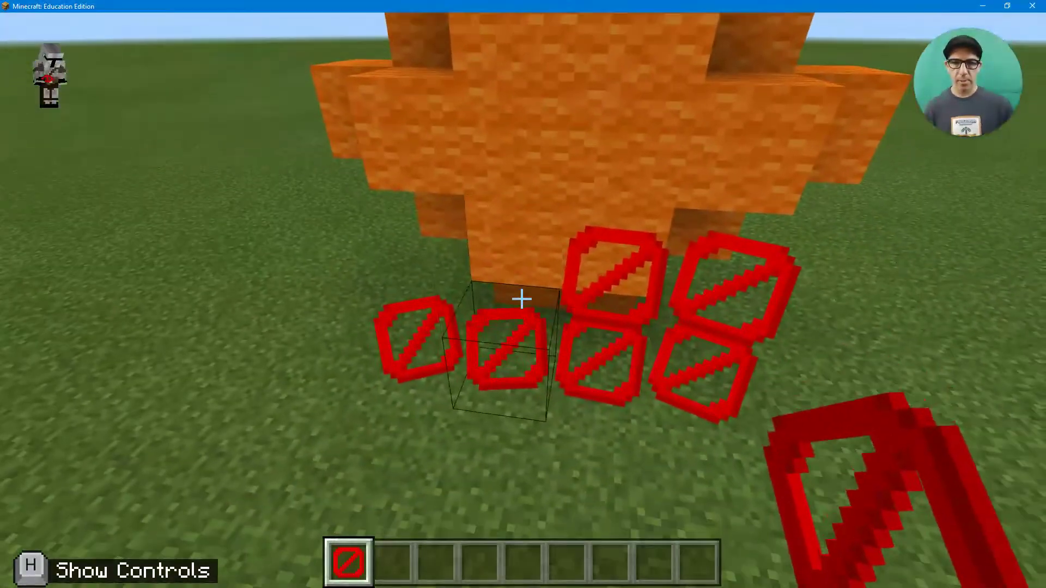
pyautogui.rightClick(523, 299)
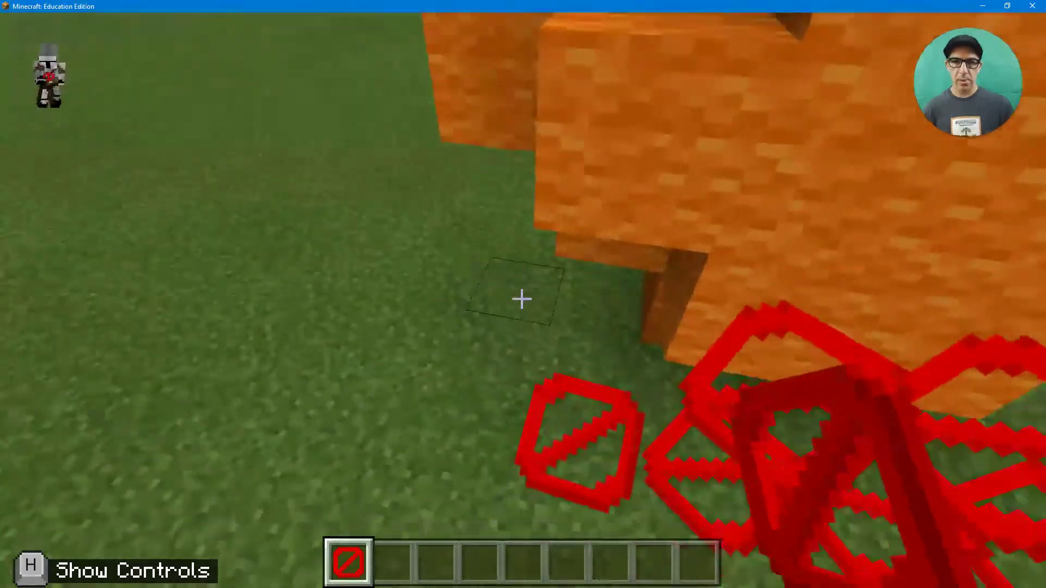
pyautogui.rightClick(522, 299)
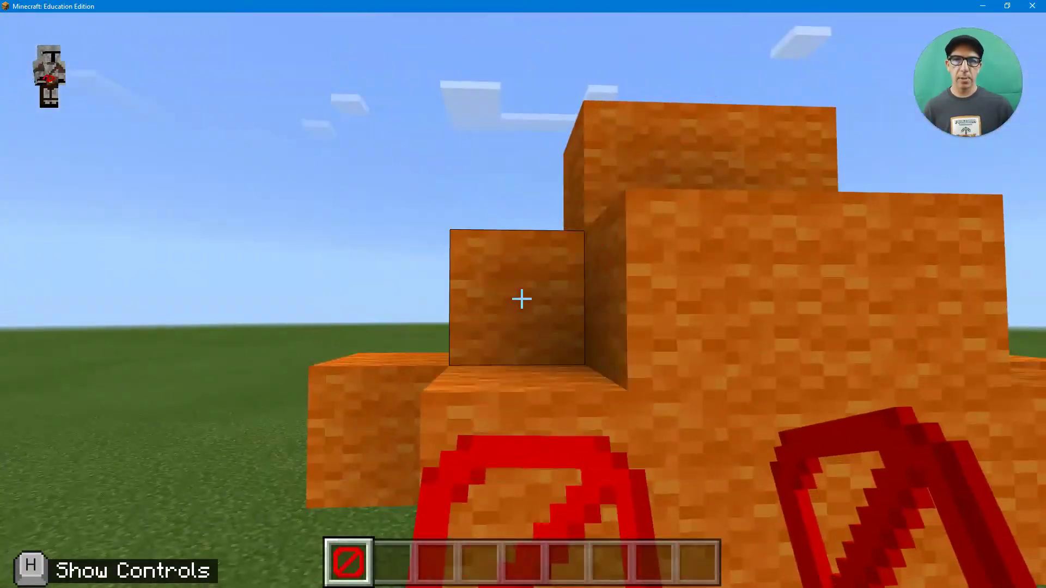
# - Place barrier blocks over the orange structure's side arm and upper corner, above the two finished barrier rows
pyautogui.click(522, 298)
pyautogui.rightClick(522, 299)
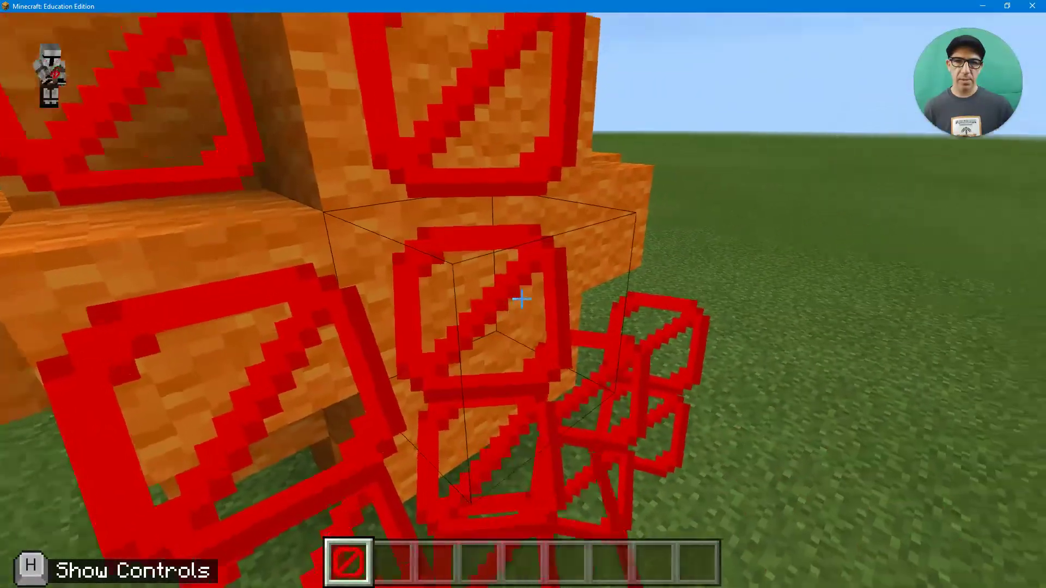
pyautogui.press('s')
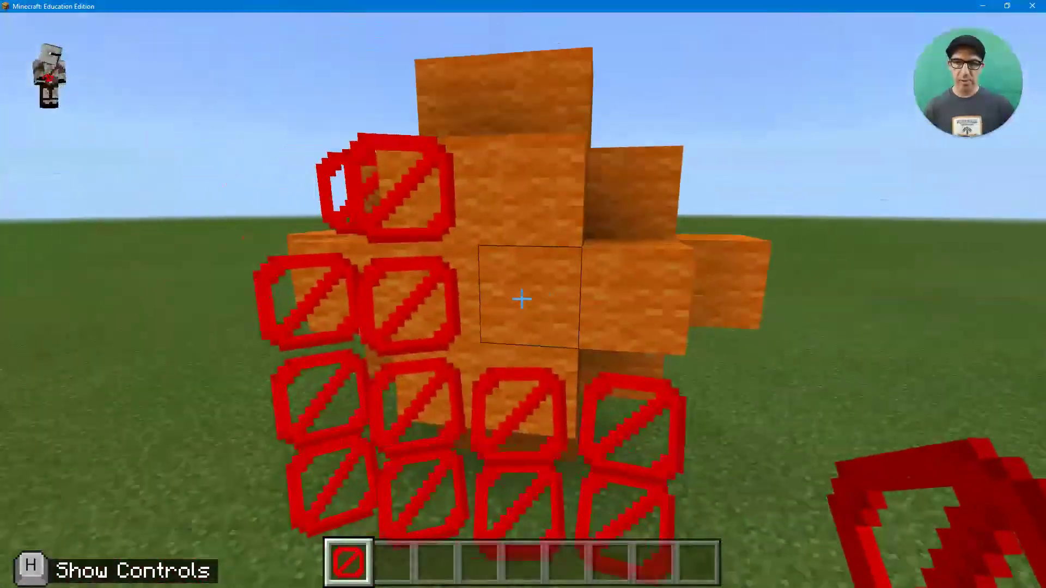
# - Continue the third and fourth barrier rows across the rest of the structure's front, including the recessed upper corner
pyautogui.rightClick(522, 298)
pyautogui.rightClick(521, 299)
pyautogui.press('d')
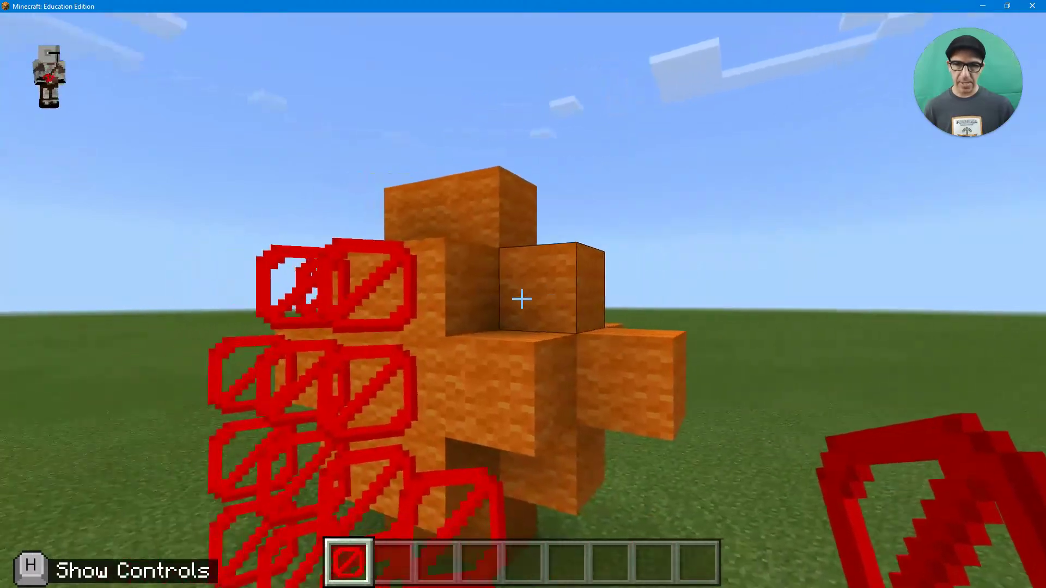
pyautogui.rightClick(521, 299)
pyautogui.rightClick(522, 297)
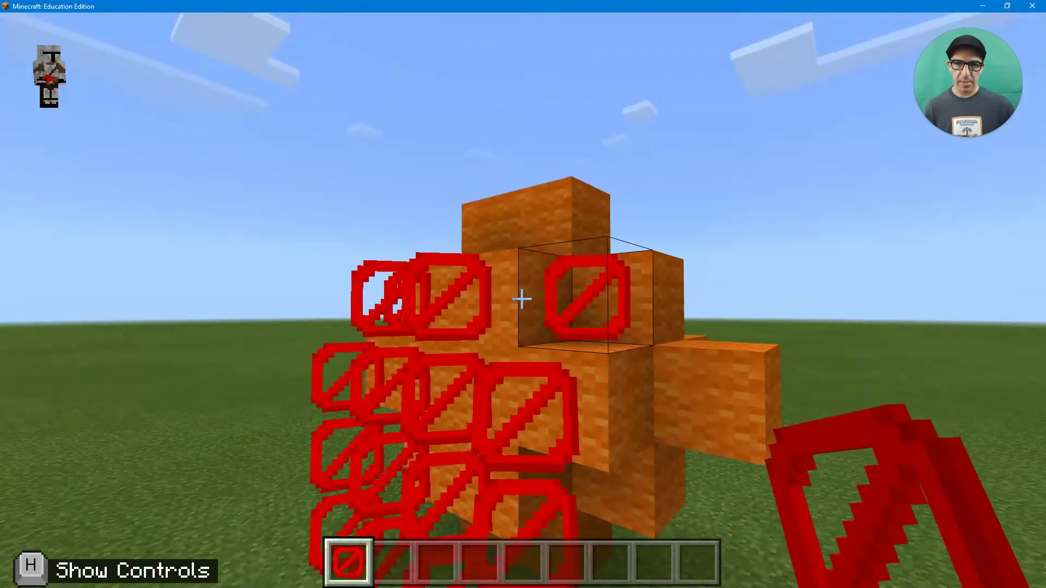
pyautogui.rightClick(522, 298)
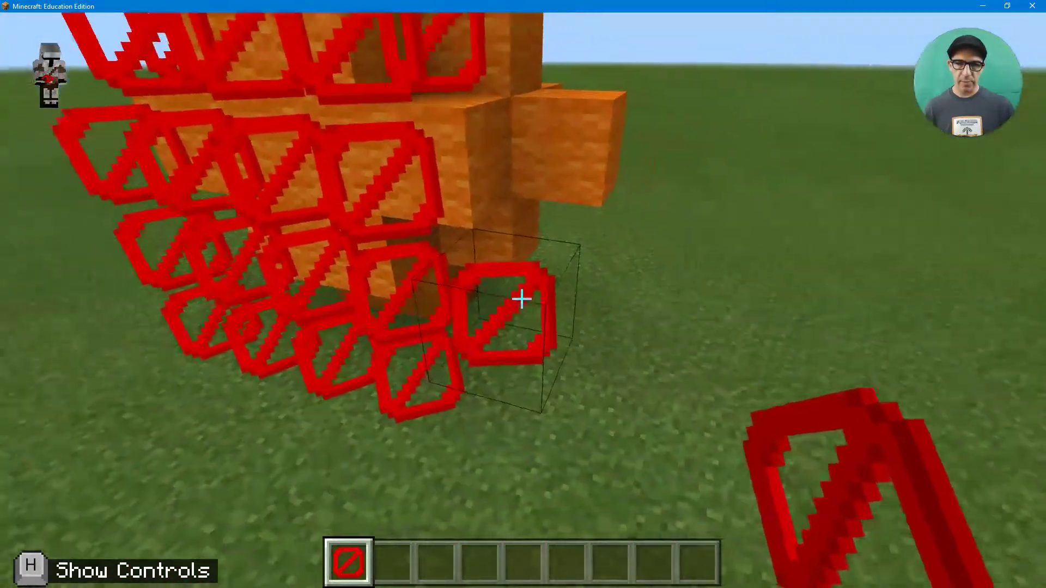
# - Continue the barrier blocks around the corner along the adjacent side of the orange structure
pyautogui.press('s')
pyautogui.press('d')
pyautogui.press('w')
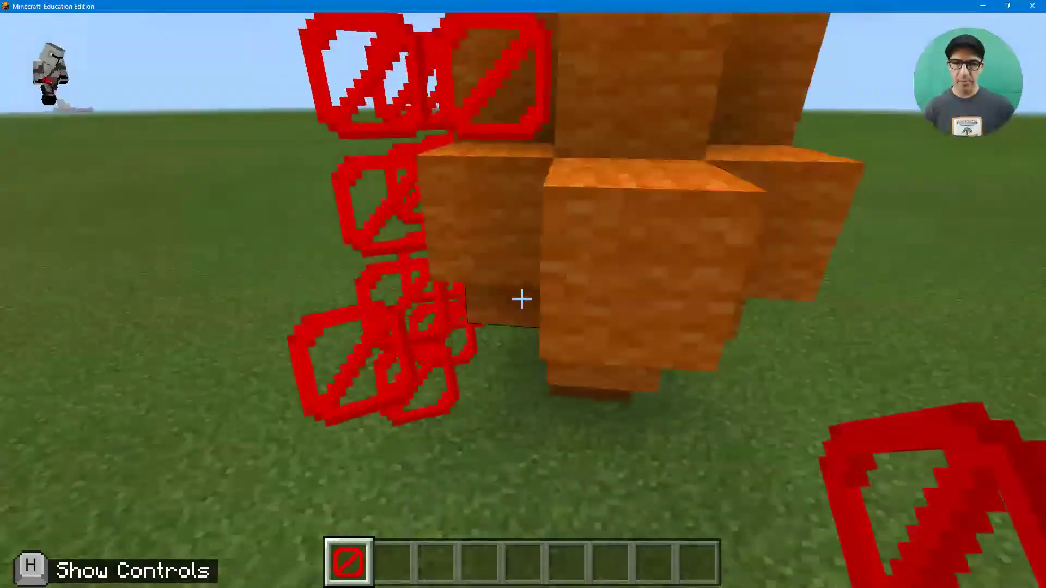
pyautogui.rightClick(521, 298)
pyautogui.rightClick(521, 298)
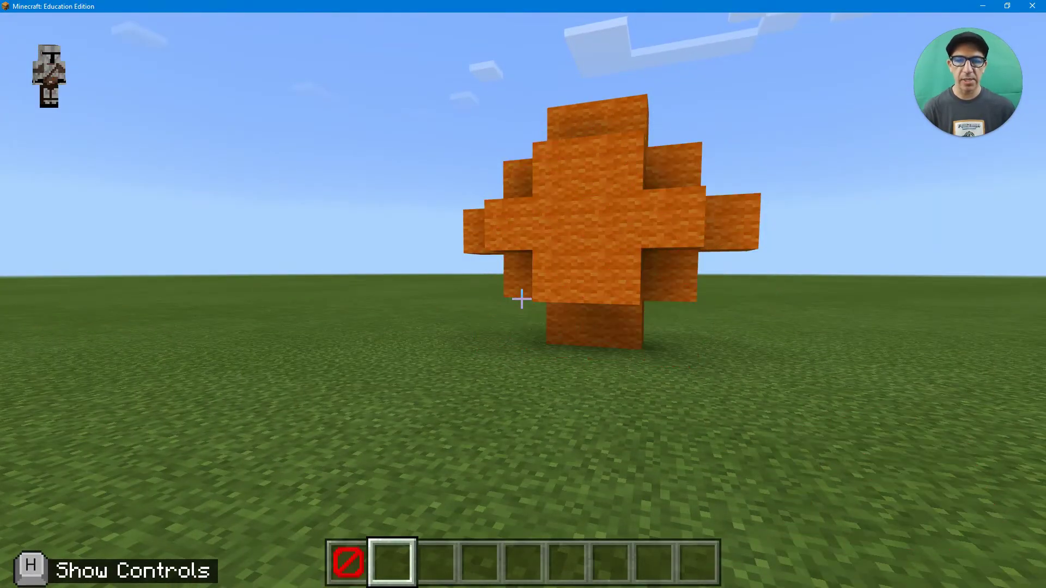
# - Break one barrier block on the structure's front with an empty hand and put a barrier back in its place
pyautogui.press('w')
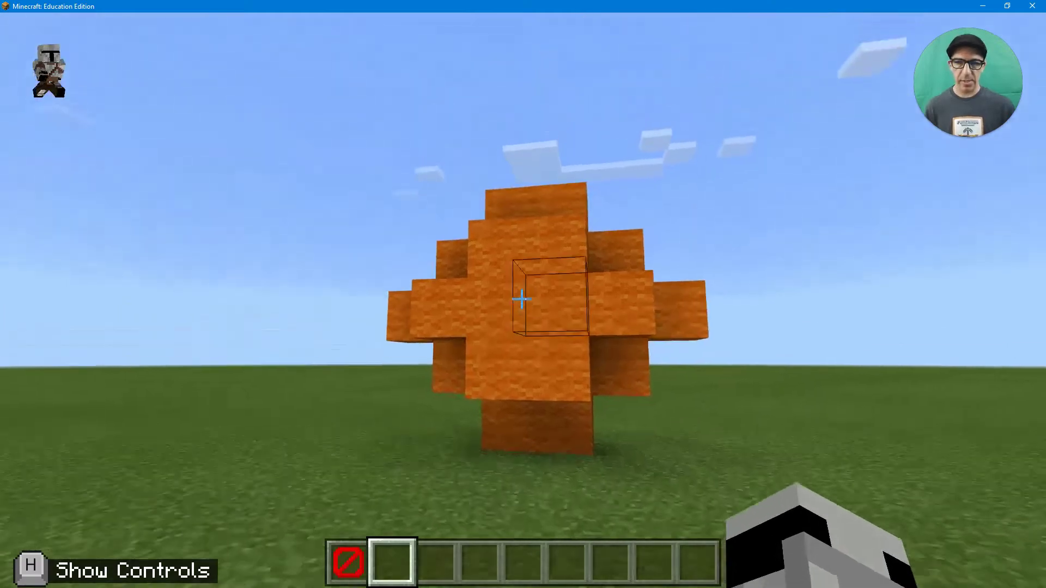
pyautogui.press('s')
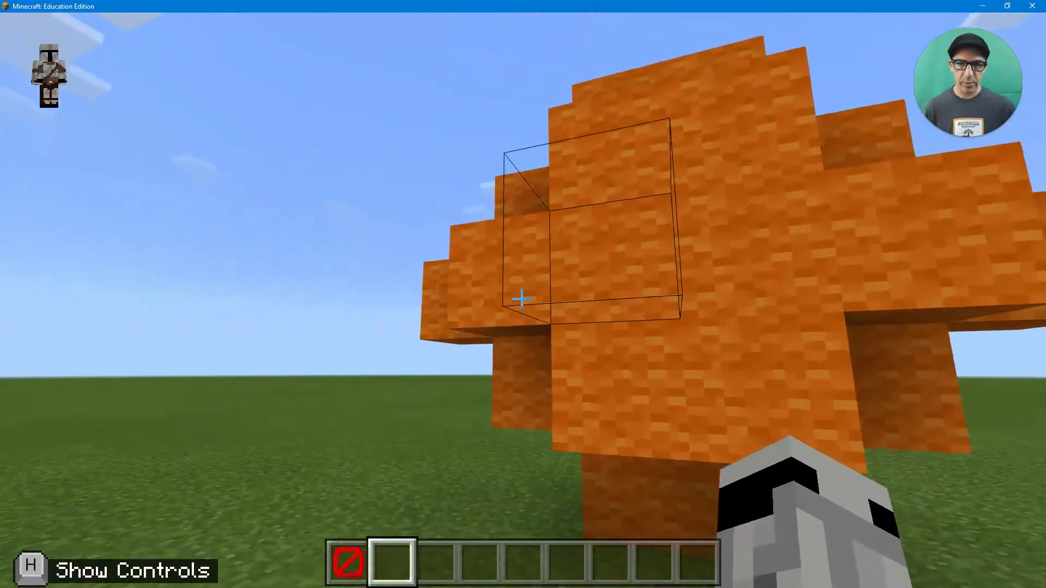
pyautogui.press('w')
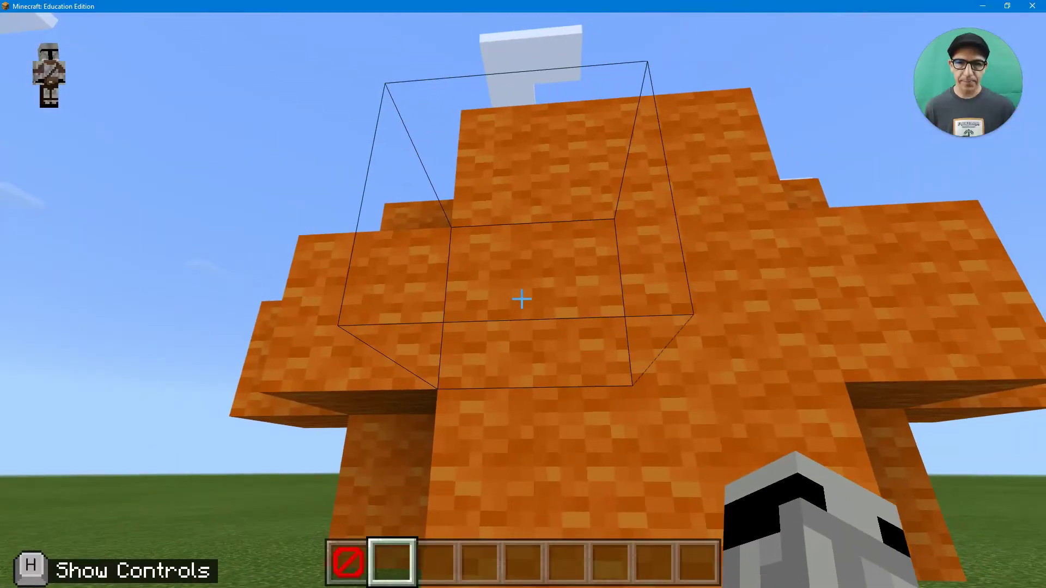
pyautogui.click(522, 298)
pyautogui.press('1')
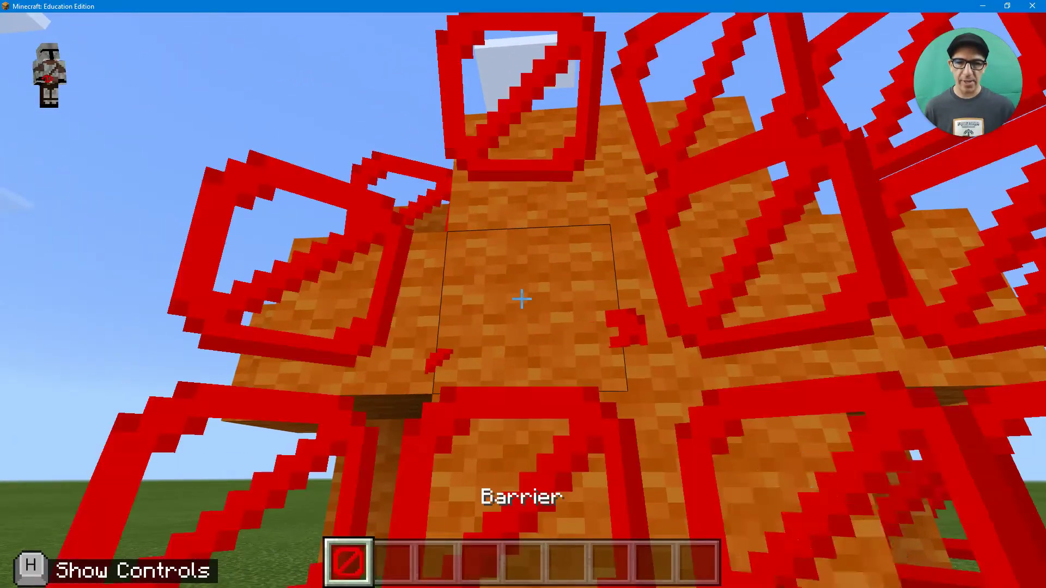
pyautogui.rightClick(522, 298)
pyautogui.press('2')
pyautogui.press('s')
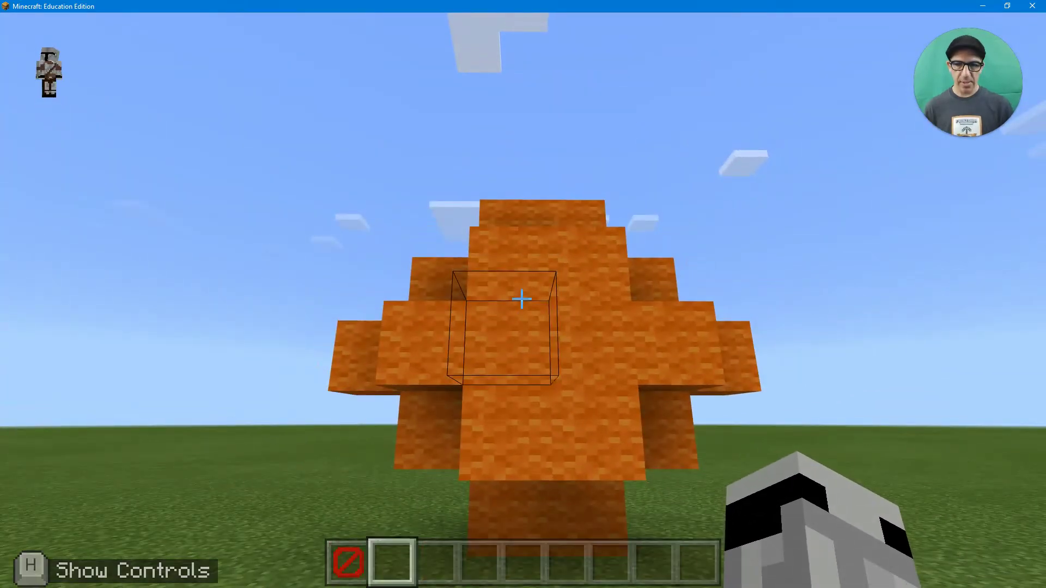
# - Turn World Builder on with the /wb command
pyautogui.write('/wb')
pyautogui.press('Return')
pyautogui.press('Escape')
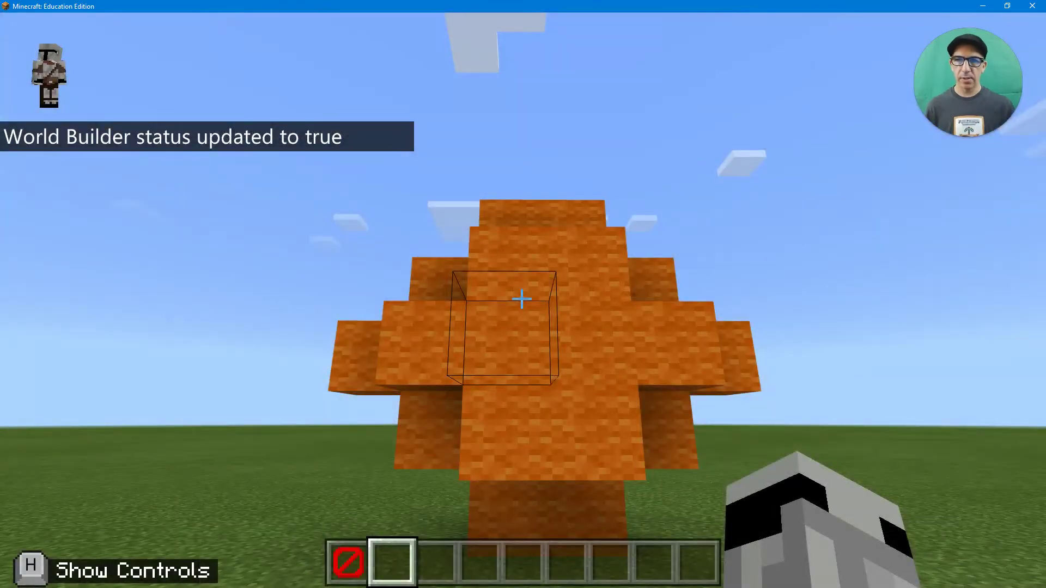
# - Repeat the test of breaking and replacing a front barrier block with World Builder on
pyautogui.press('w')
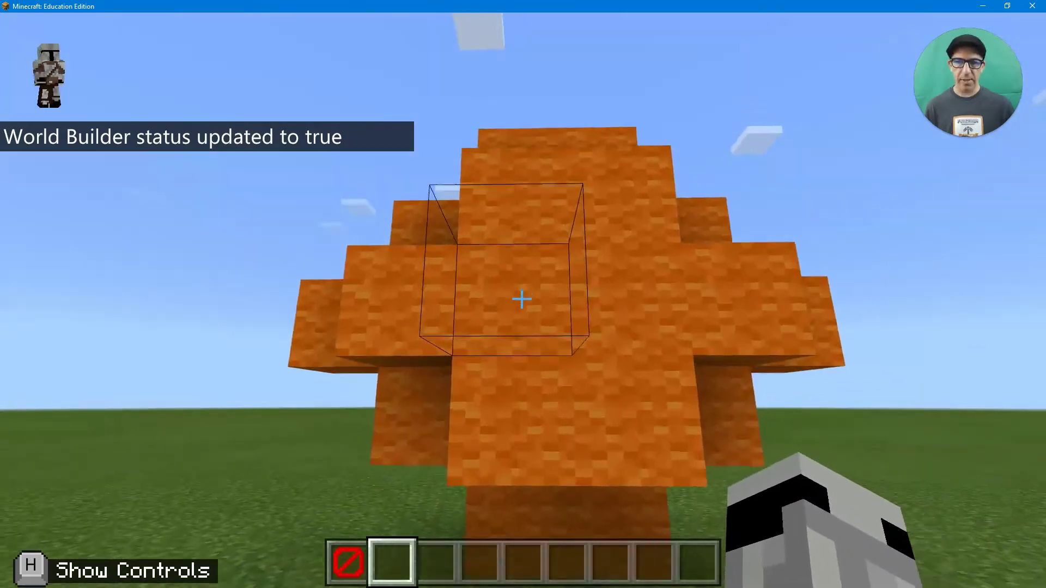
pyautogui.press('1')
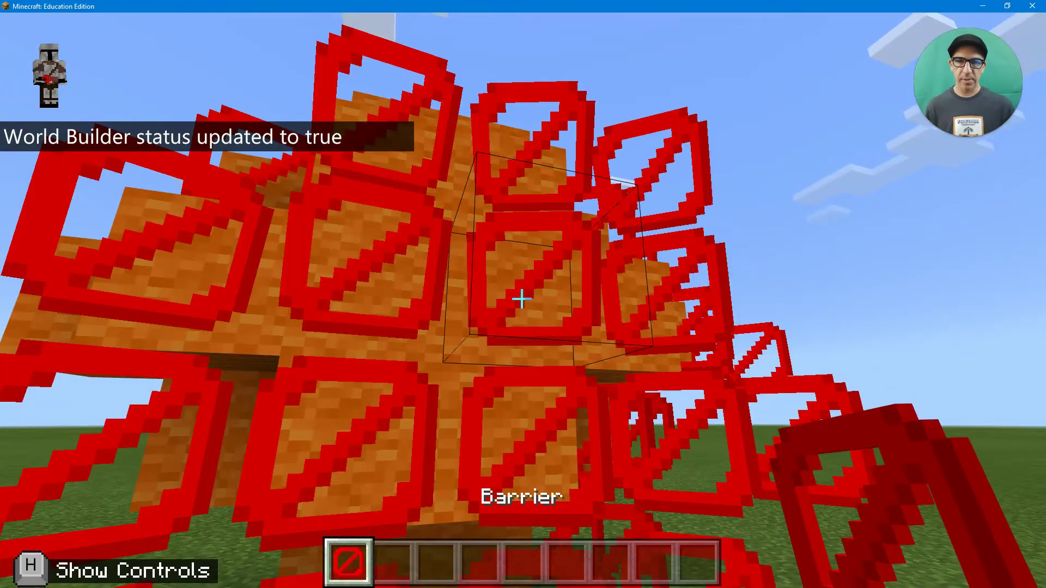
pyautogui.press('2')
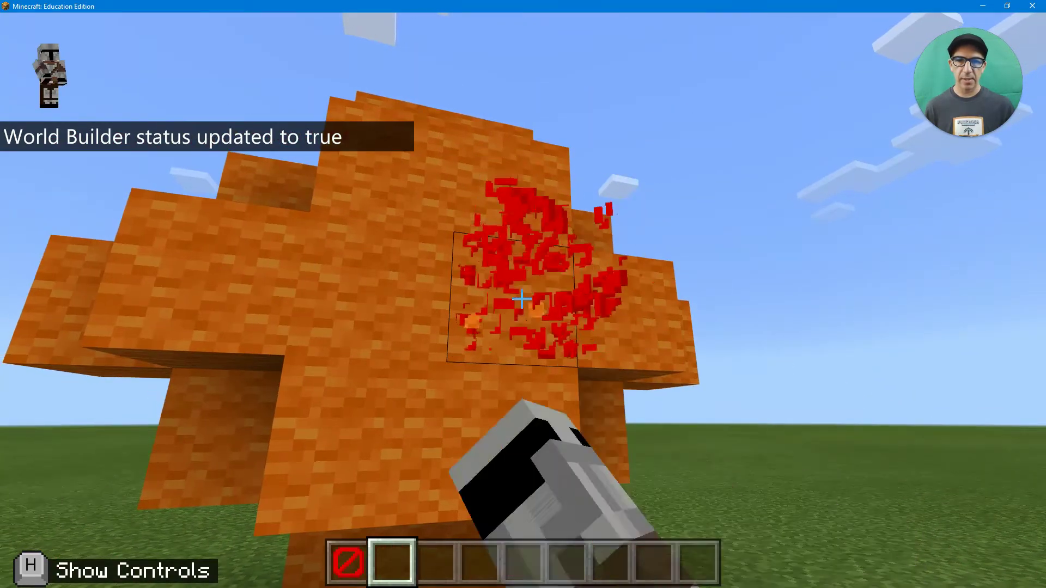
pyautogui.press('1')
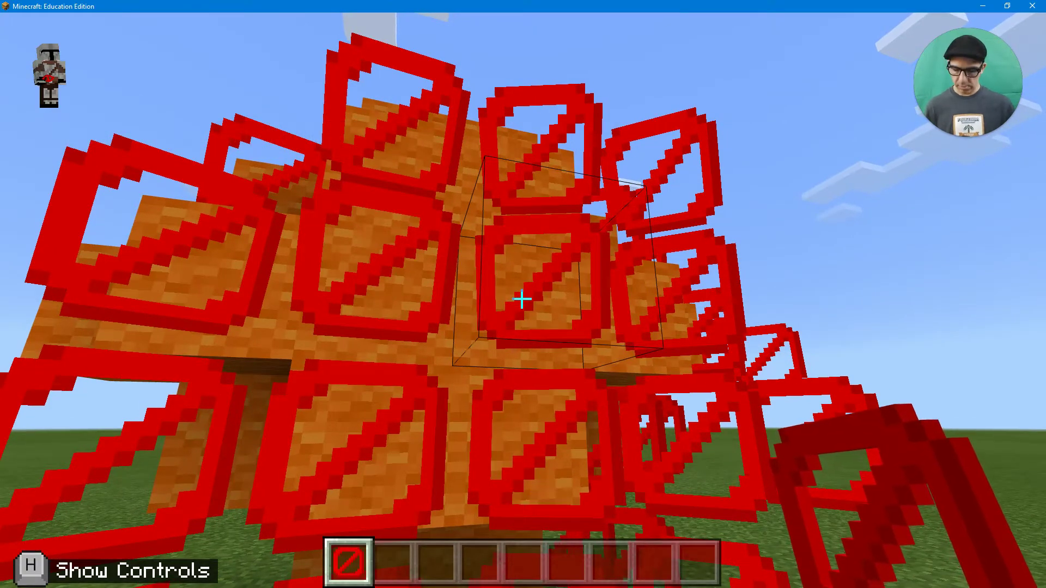
pyautogui.press('2')
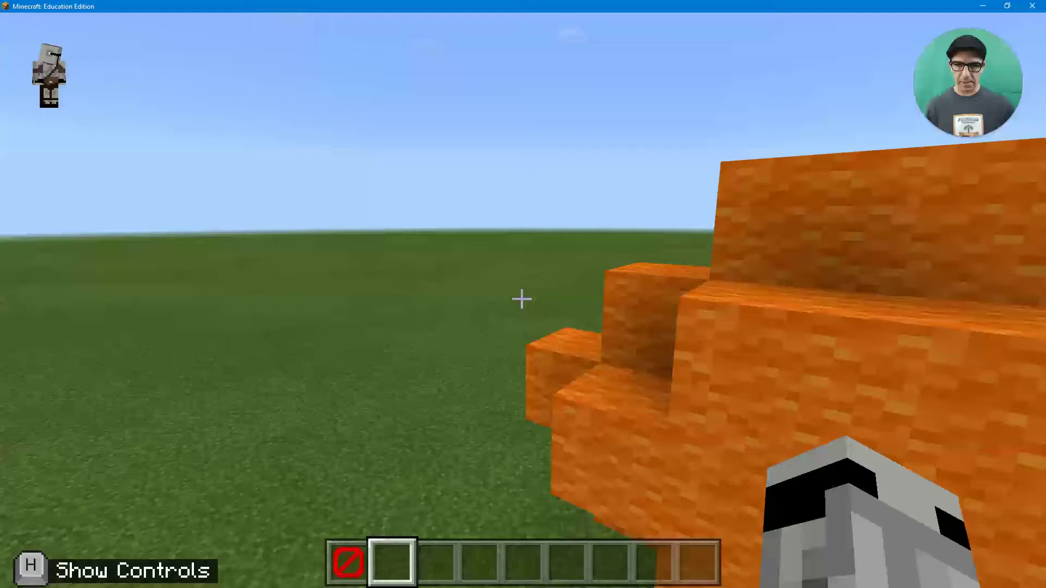
# - Break one orange wool block on the structure's uncovered side and fill the gap again with orange wool
pyautogui.press('w')
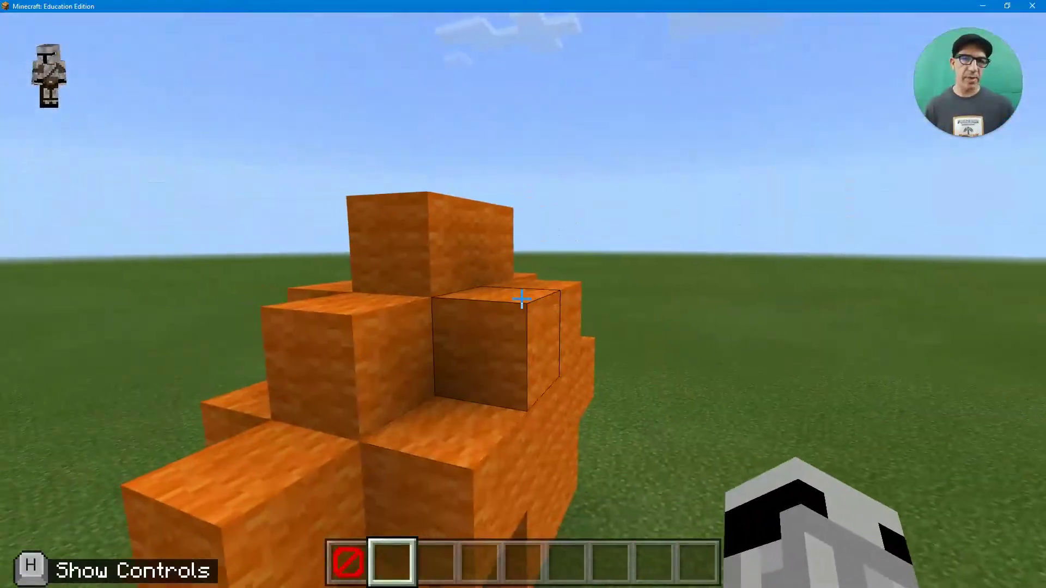
pyautogui.moveTo(522, 299)
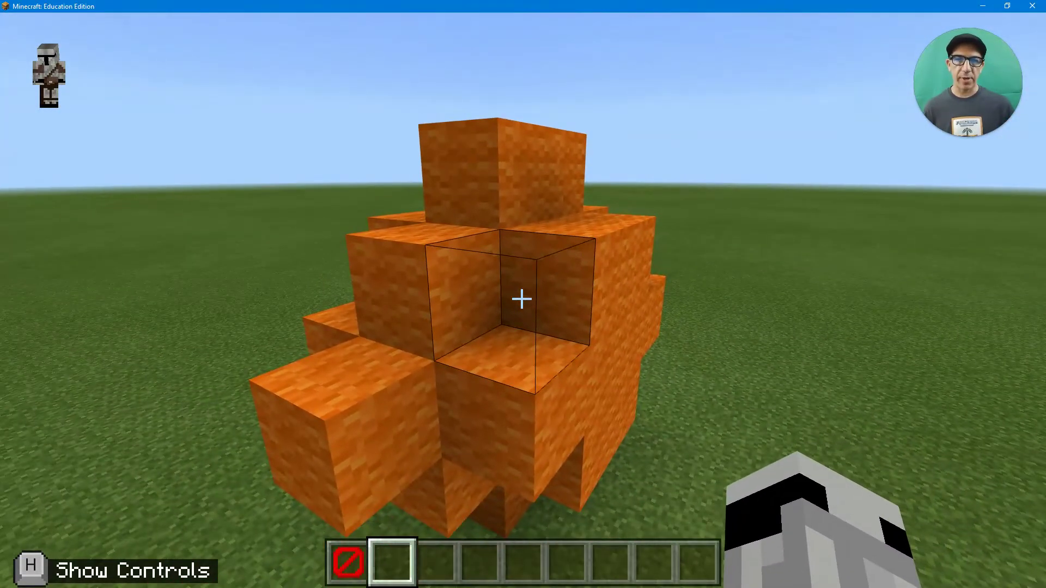
pyautogui.press('w')
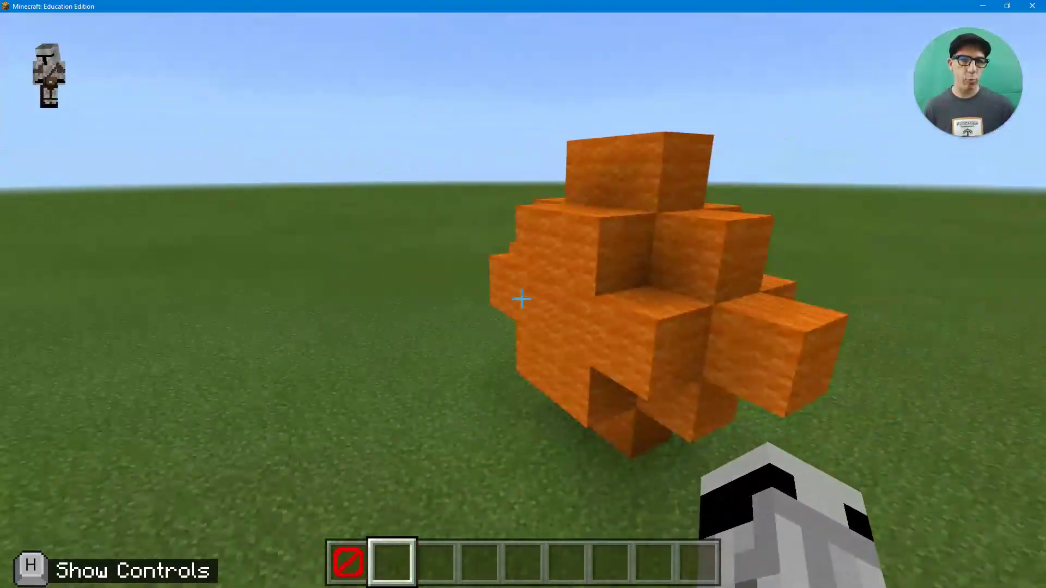
pyautogui.press('w')
pyautogui.click(521, 298)
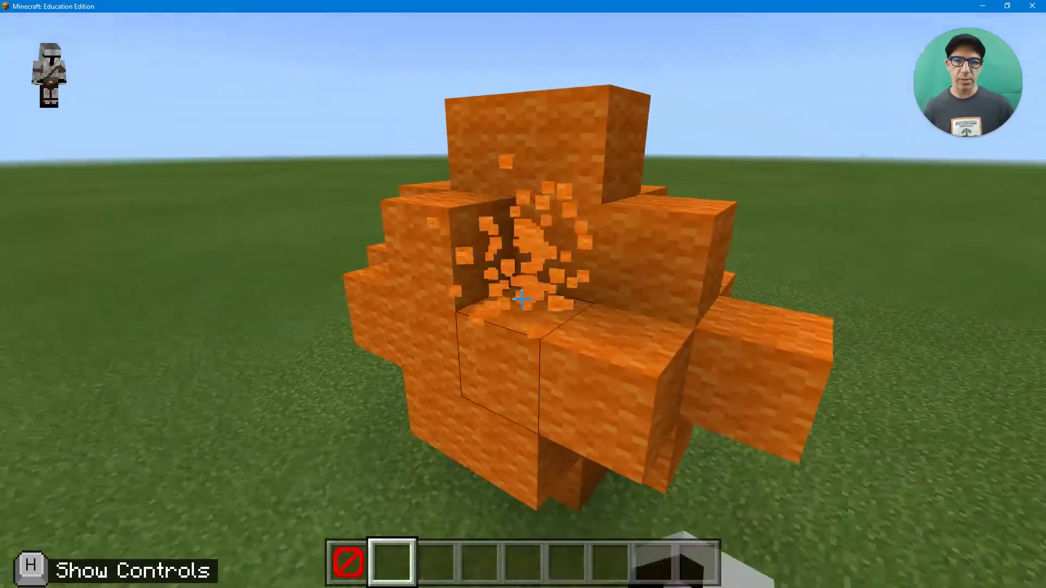
pyautogui.rightClick(521, 299)
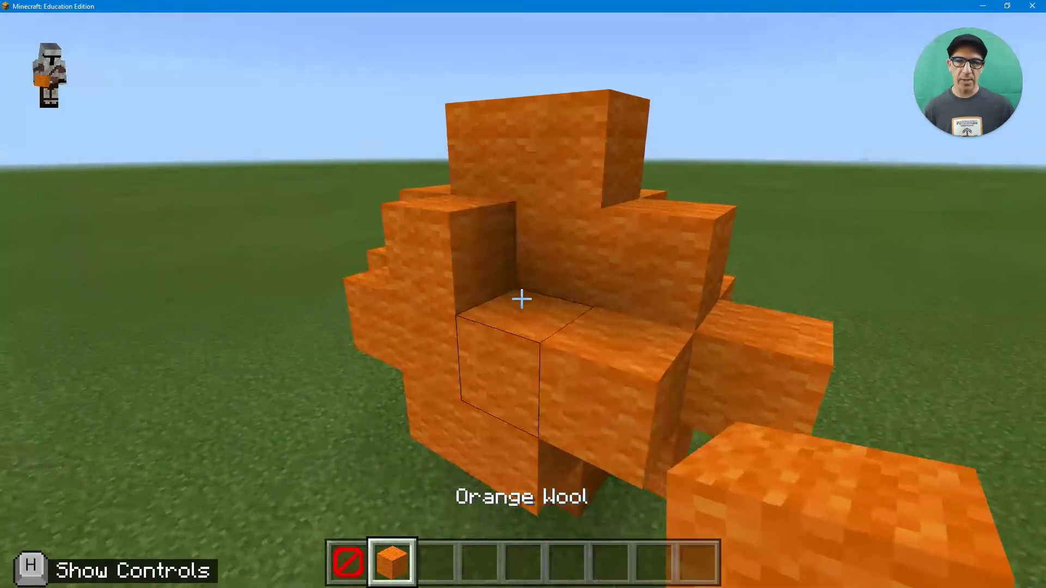
pyautogui.rightClick(522, 299)
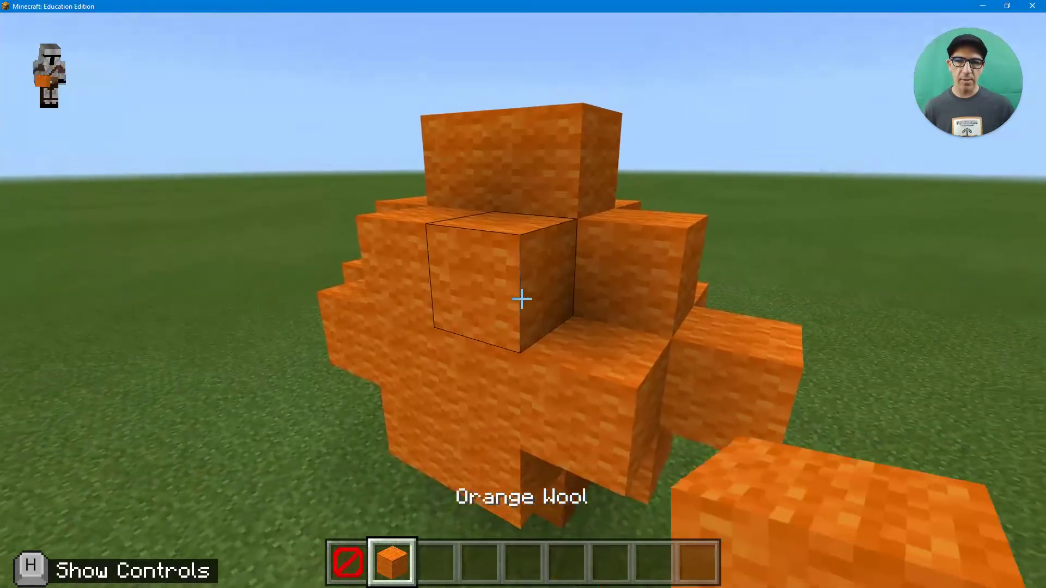
# - Place a barrier block in the recessed upper corner of the uncovered side and test it with orange wool
pyautogui.press('1')
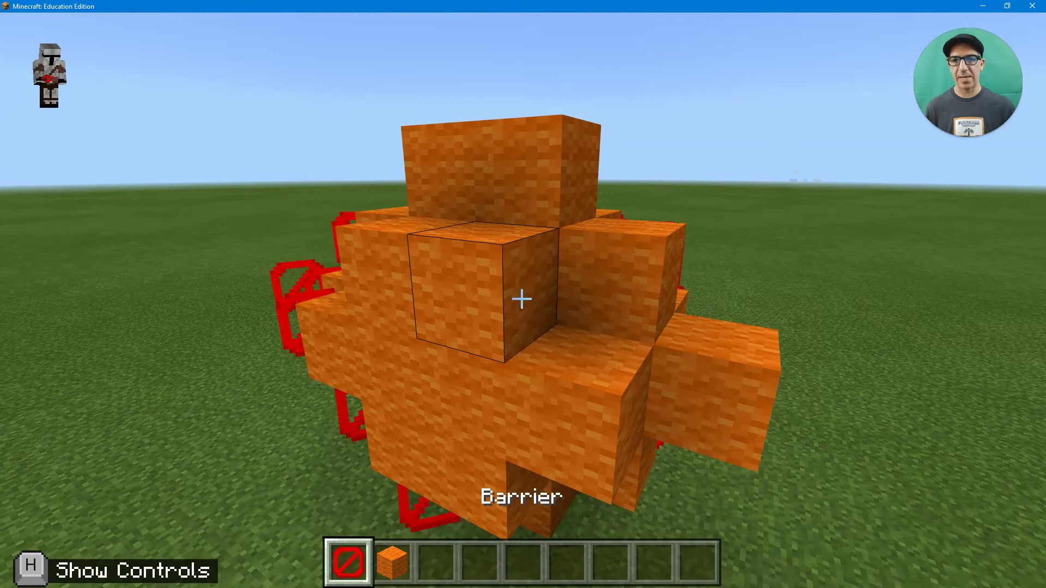
pyautogui.click(521, 298)
pyautogui.rightClick(522, 298)
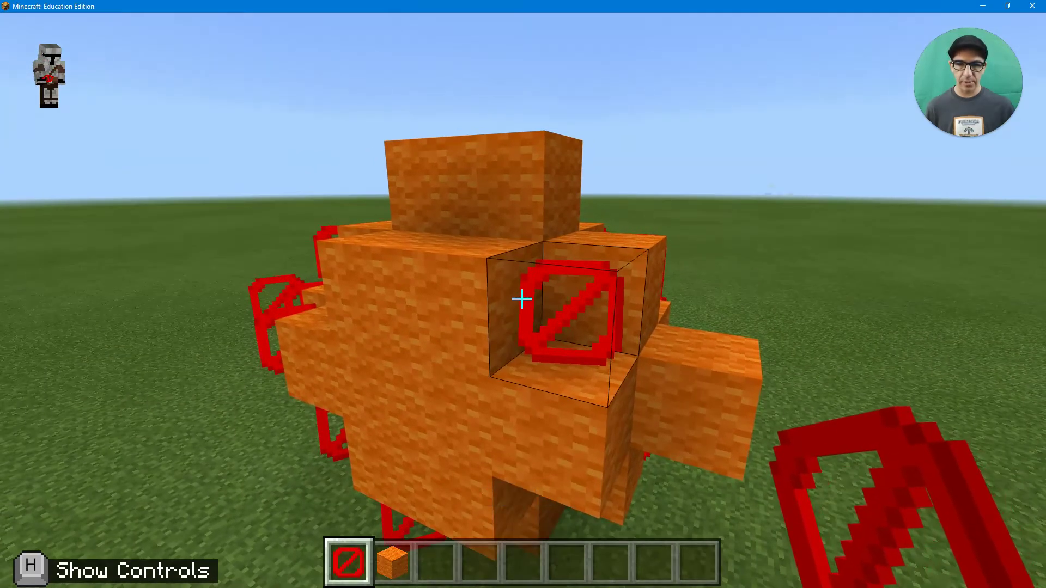
pyautogui.press('2')
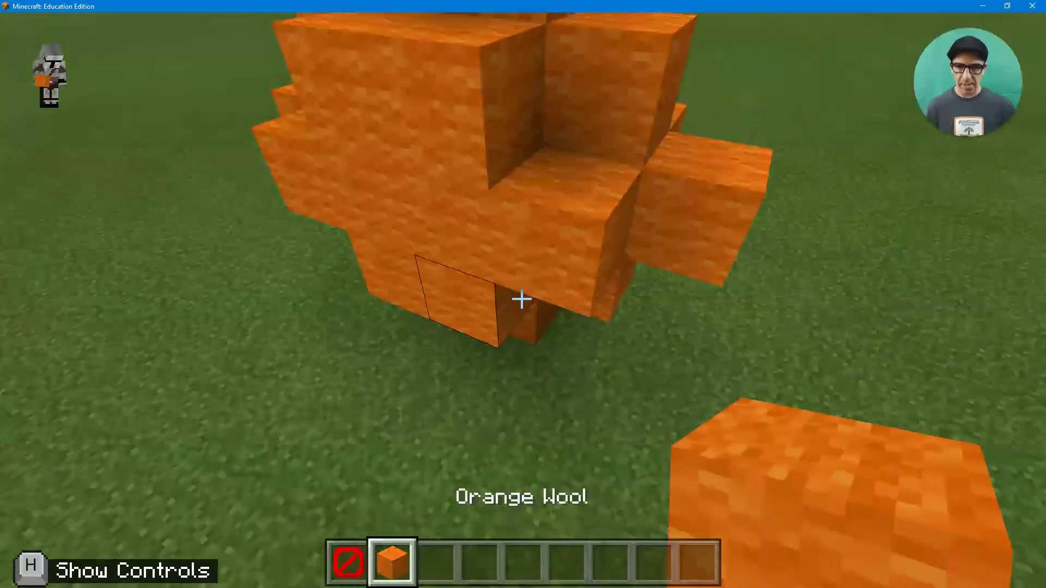
pyautogui.rightClick(521, 299)
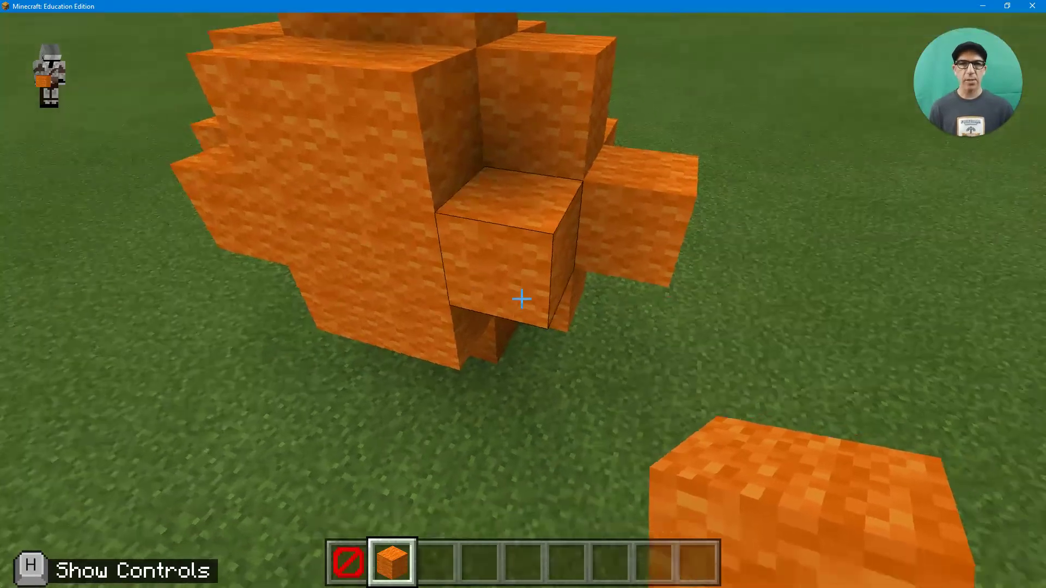
pyautogui.click(521, 298)
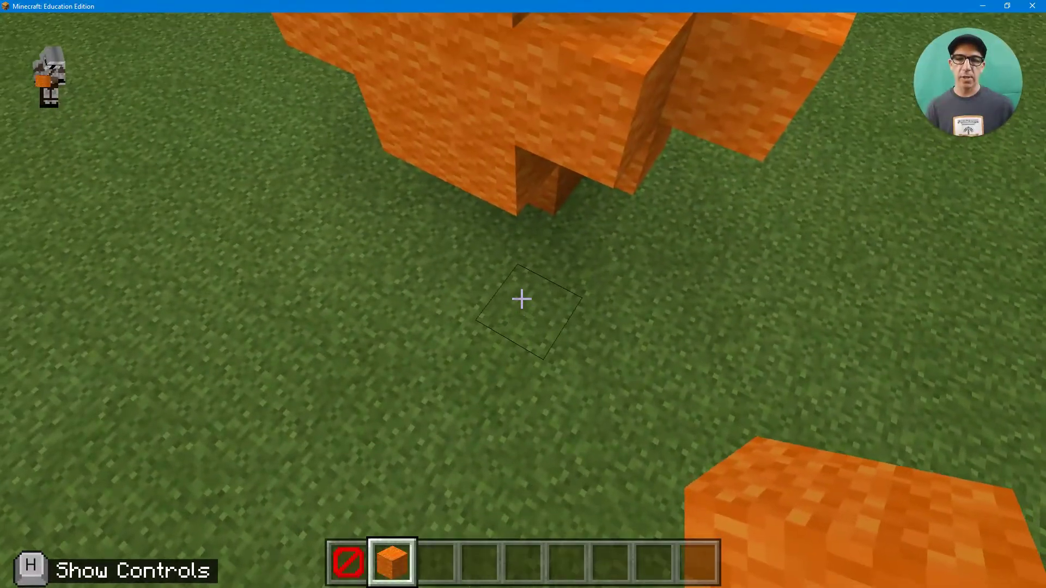
# - Stack a column of barrier blocks upward from the grass beside the structure's uncovered side
pyautogui.press('1')
pyautogui.rightClick(521, 298)
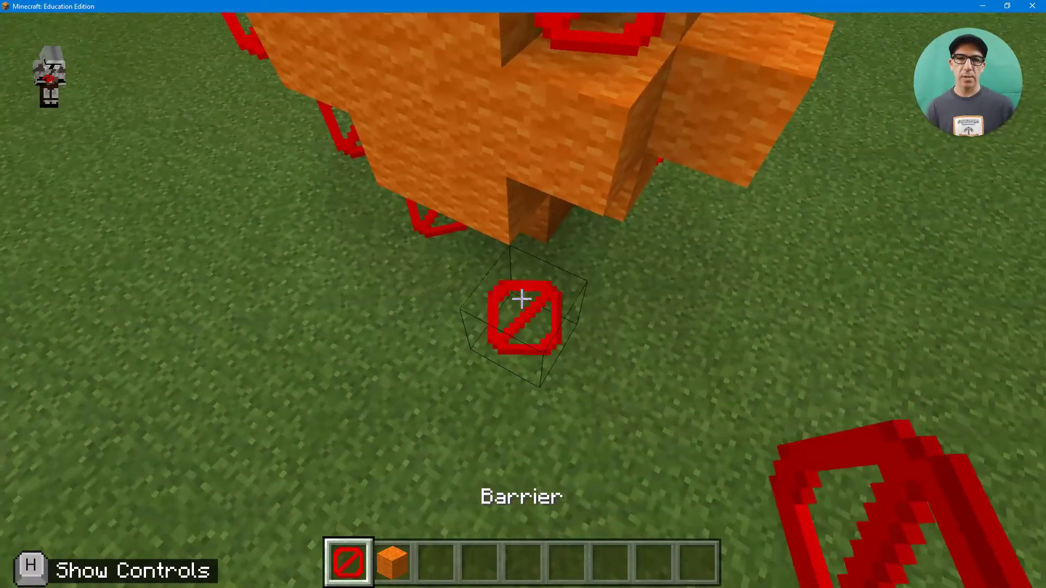
pyautogui.rightClick(522, 299)
pyautogui.rightClick(522, 298)
pyautogui.rightClick(521, 299)
pyautogui.rightClick(521, 299)
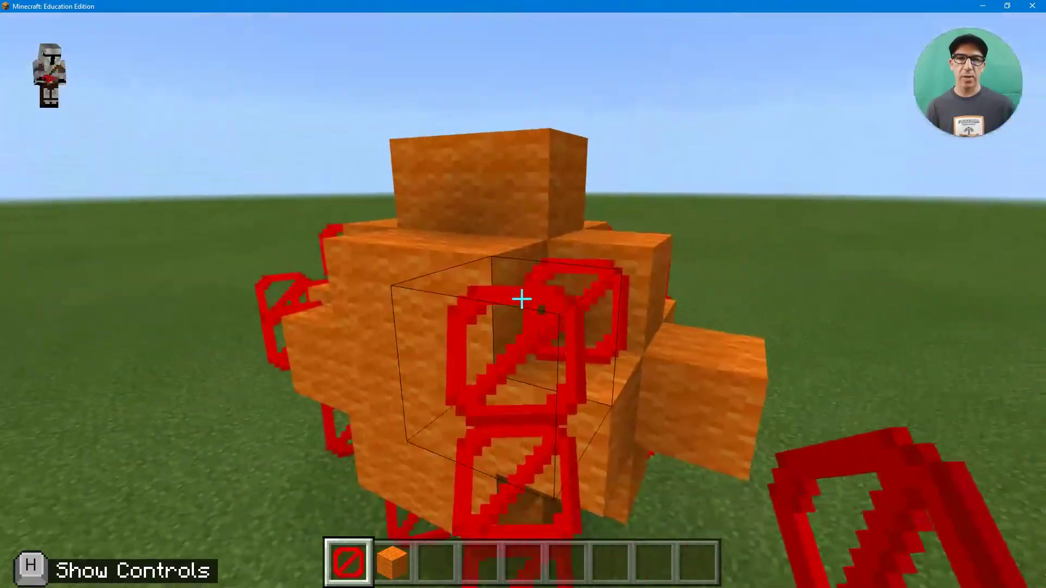
# - Extend the barrier column above the structure's height and place an orange wool block at its top
pyautogui.rightClick(521, 298)
pyautogui.press('space')
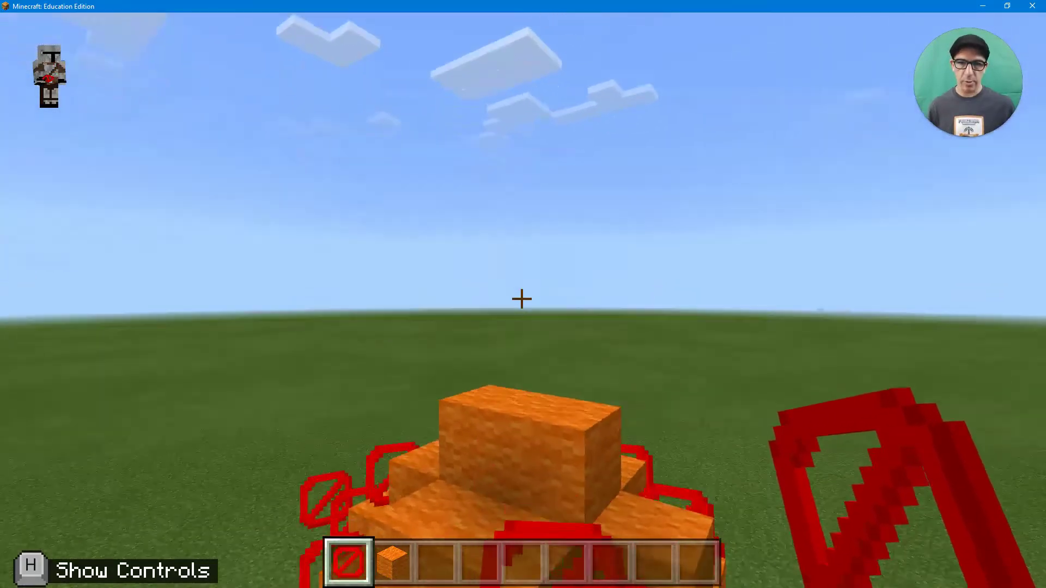
pyautogui.rightClick(521, 297)
pyautogui.rightClick(522, 298)
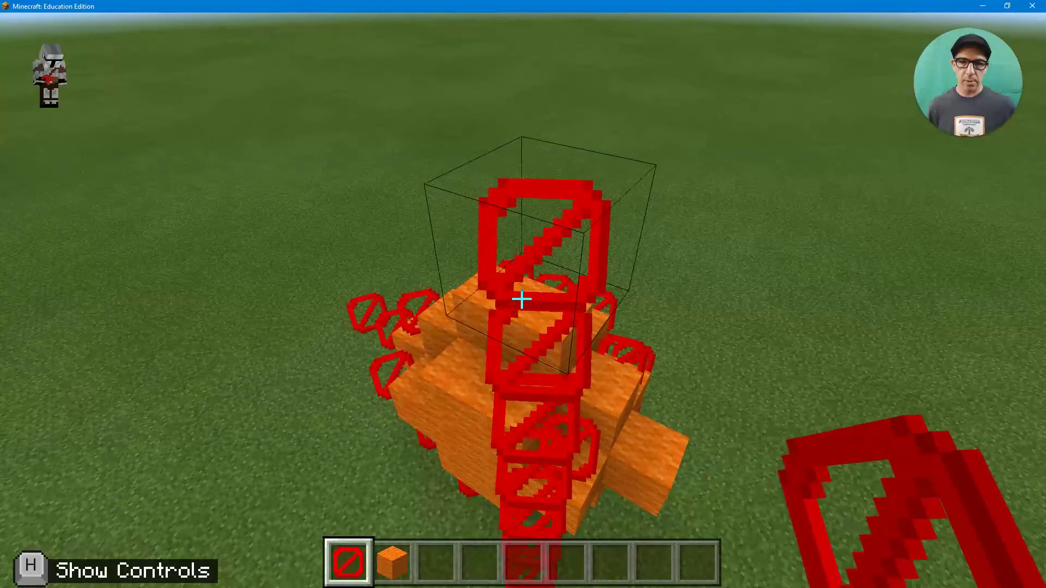
pyautogui.press('2')
pyautogui.rightClick(522, 299)
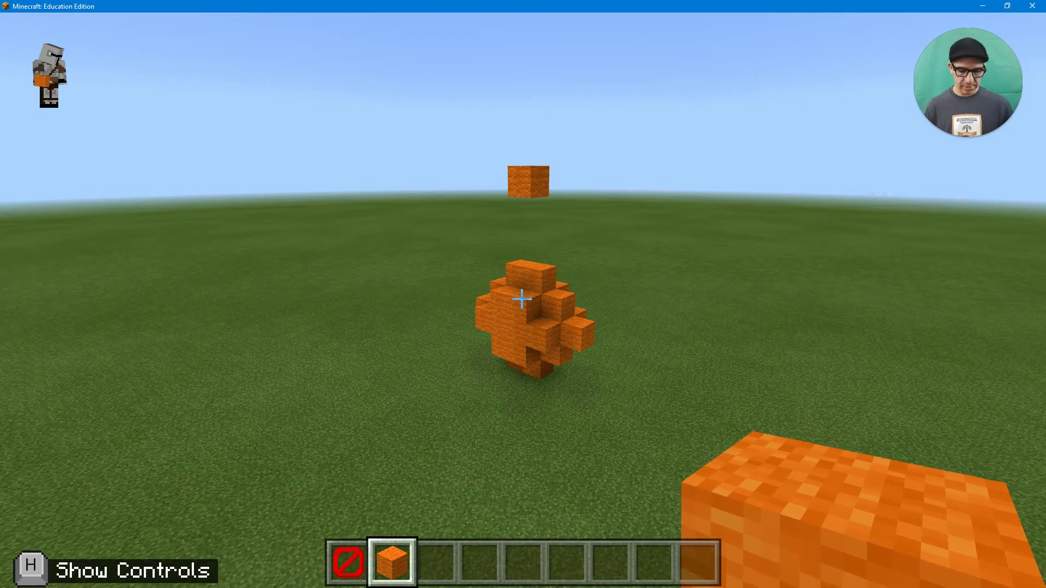
# - Run the command /immutableworld true to make the world immutable
pyautogui.press('/')
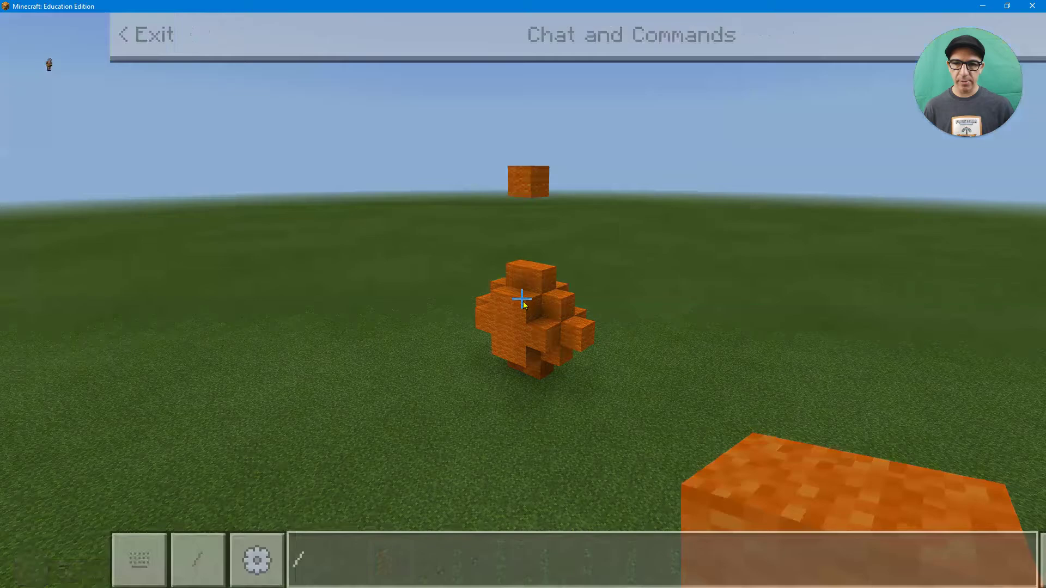
pyautogui.write('immutableworld')
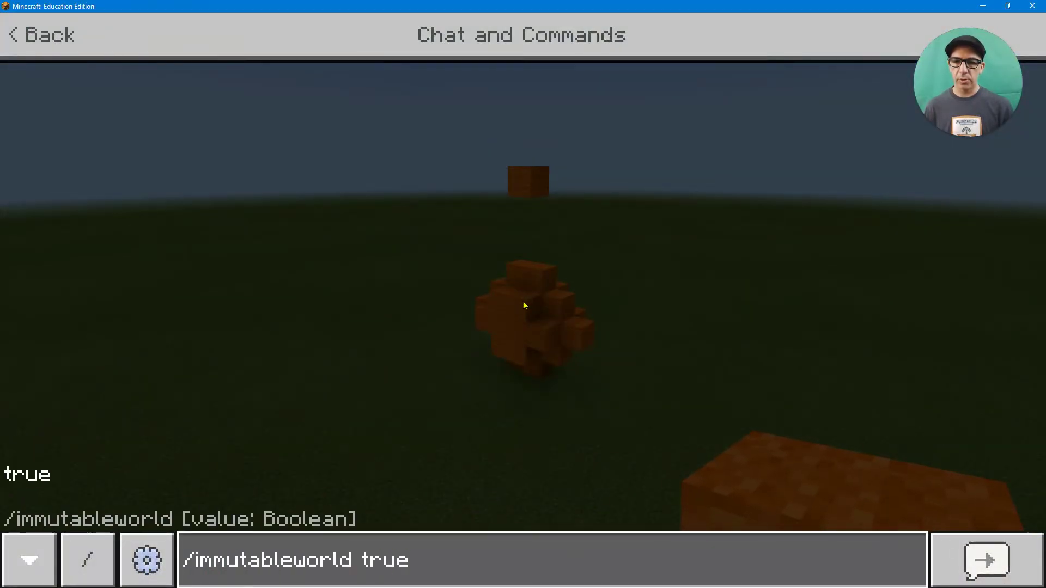
pyautogui.write(' true')
pyautogui.press('Return')
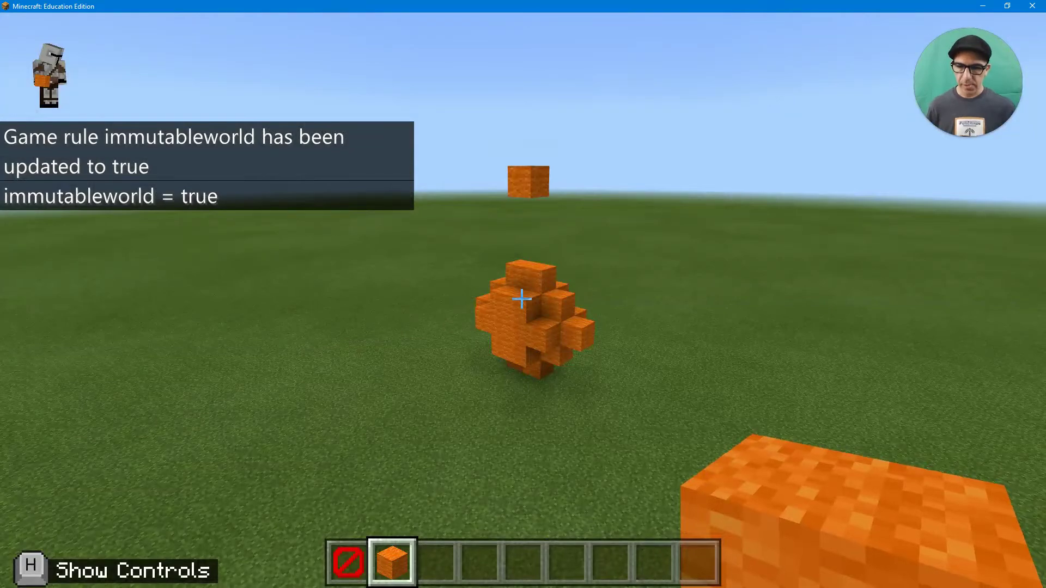
# - Approach the structure with the barrier block in hand and break two barriers from the middle of the column under the raised wool block
pyautogui.press('1')
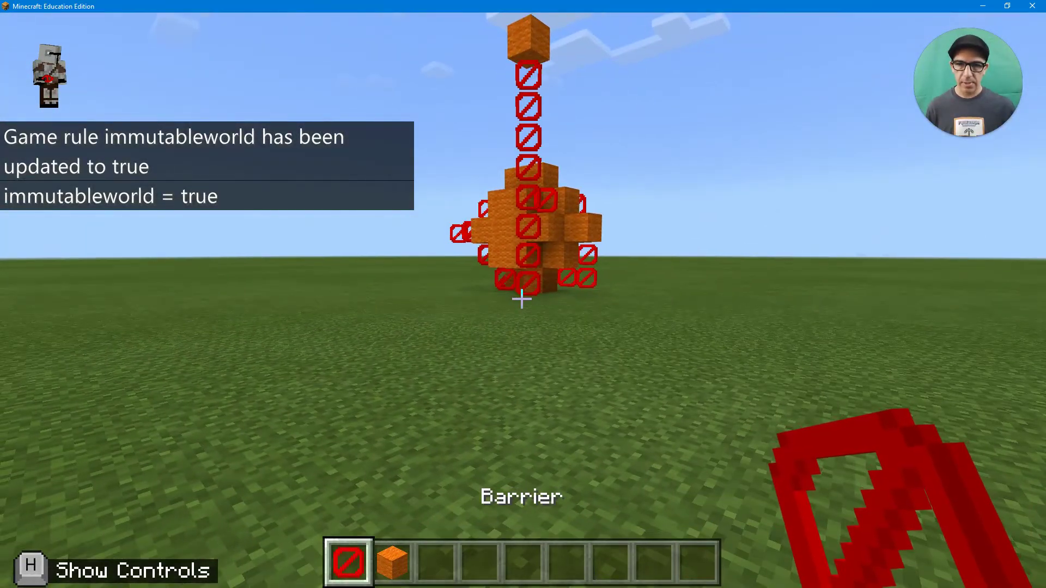
pyautogui.press('w')
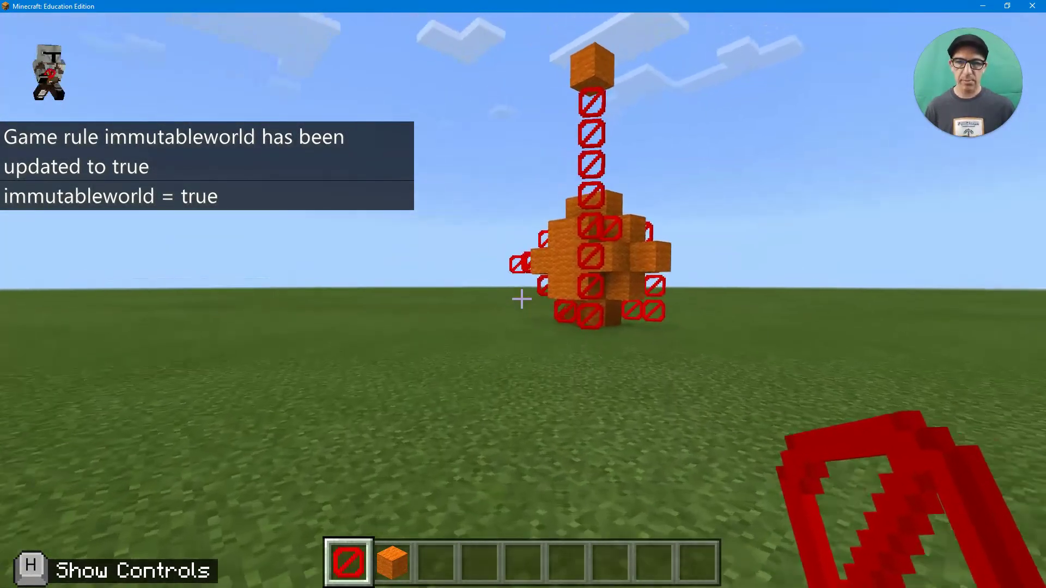
pyautogui.press('w')
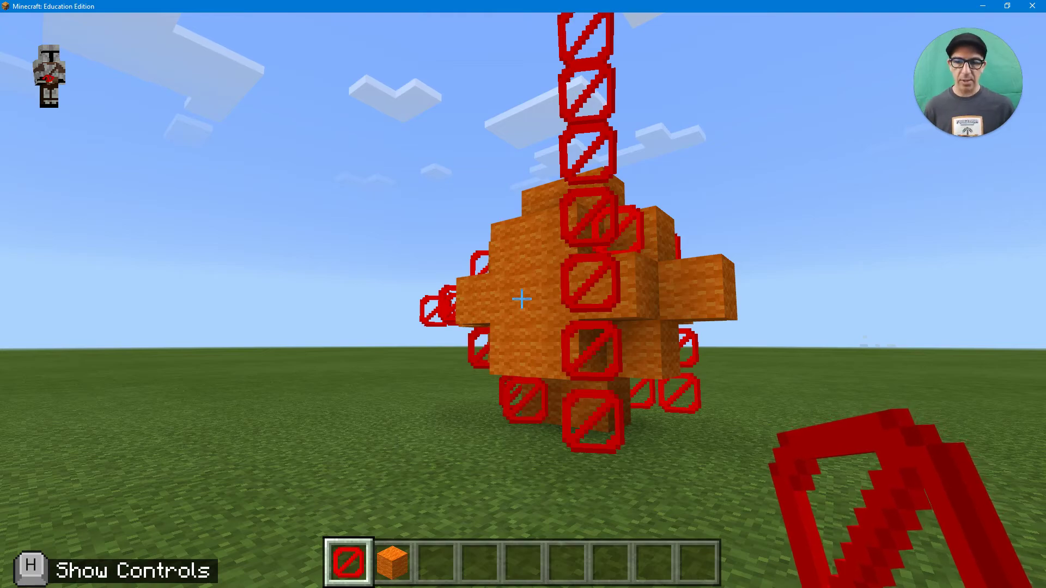
pyautogui.press('s')
pyautogui.press('w')
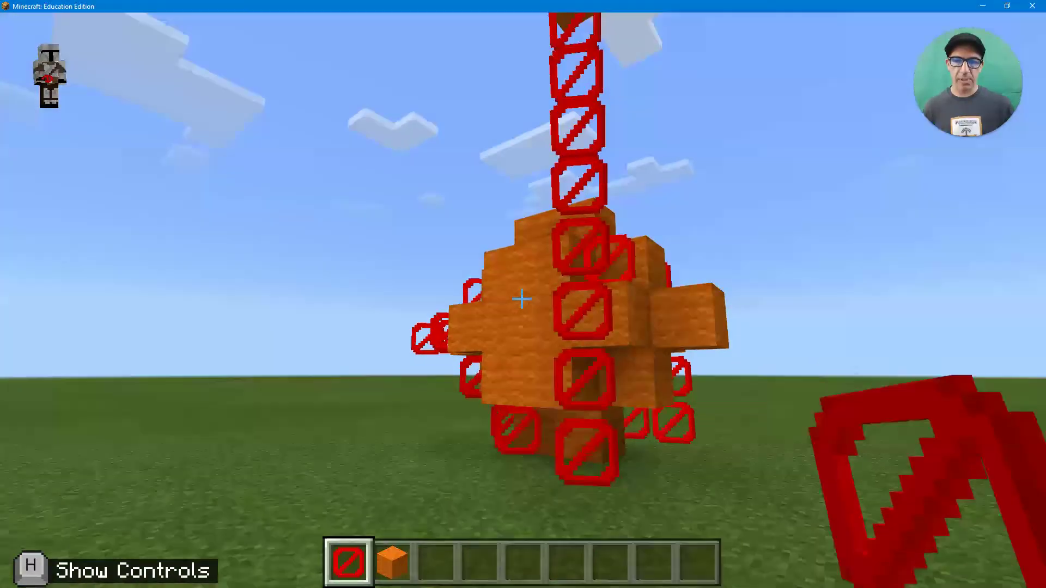
pyautogui.press('w')
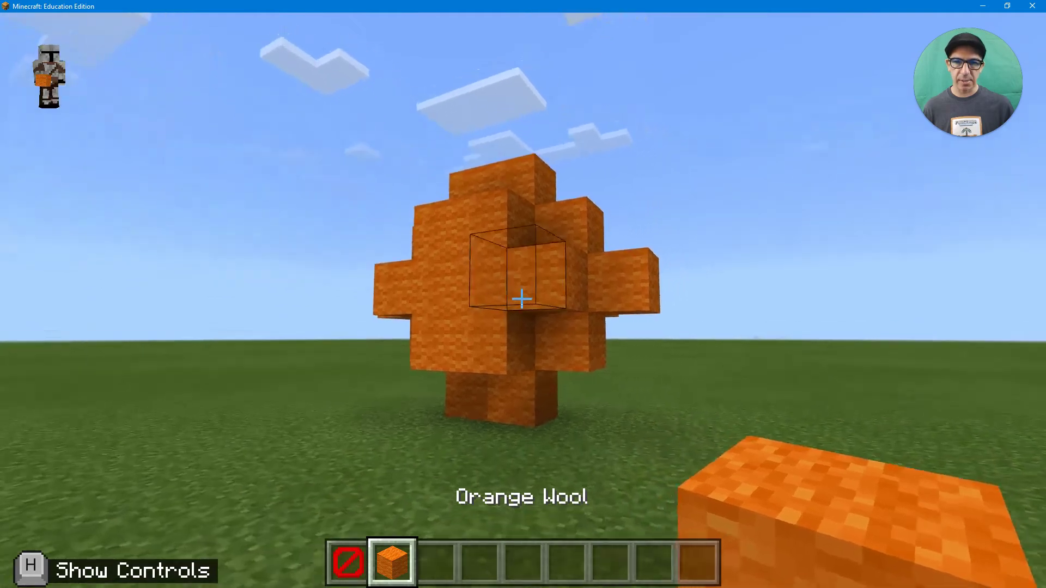
pyautogui.press('1')
pyautogui.click(521, 299)
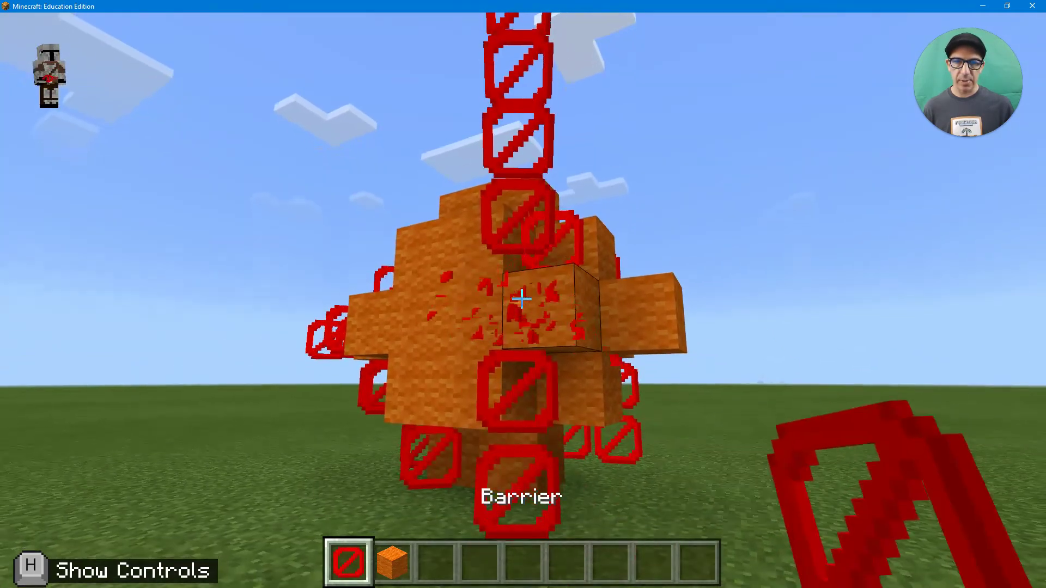
pyautogui.click(521, 299)
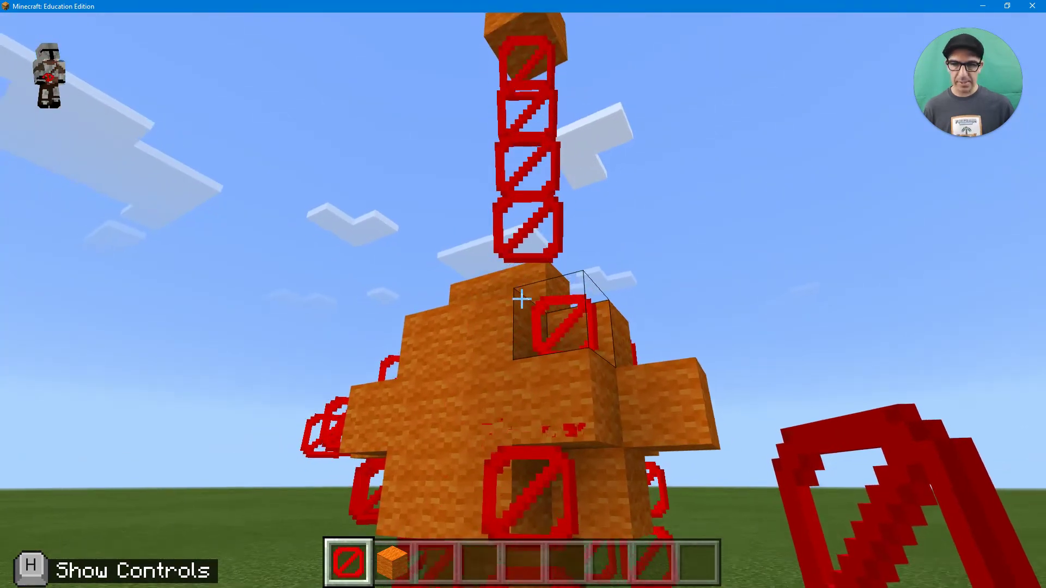
# - Toggle World Builder off with the /wb command and try to break the remaining lower barrier blocks of the column
pyautogui.write('/wb')
pyautogui.press('Return')
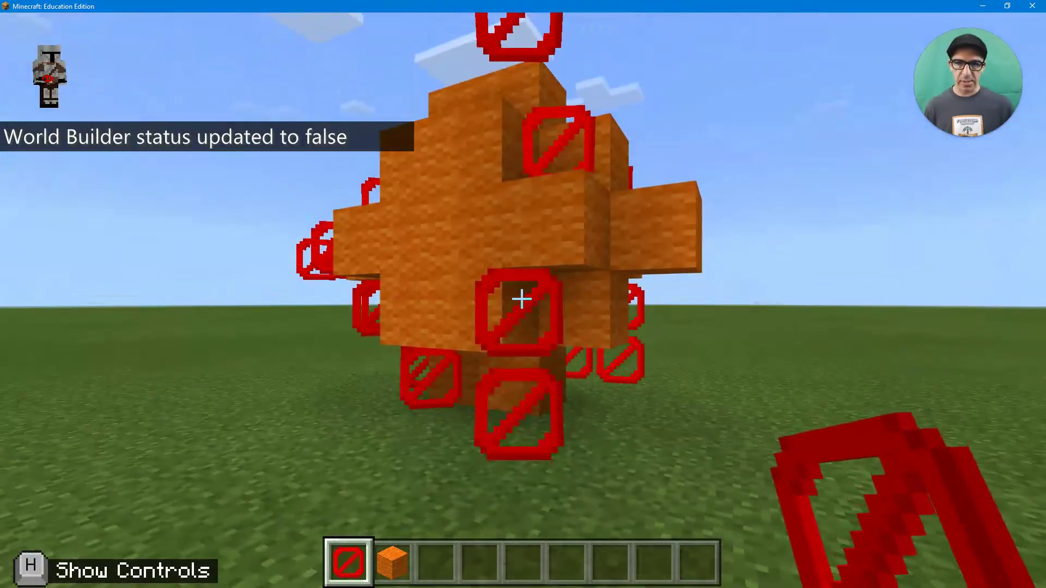
pyautogui.click(522, 299)
pyautogui.click(521, 299)
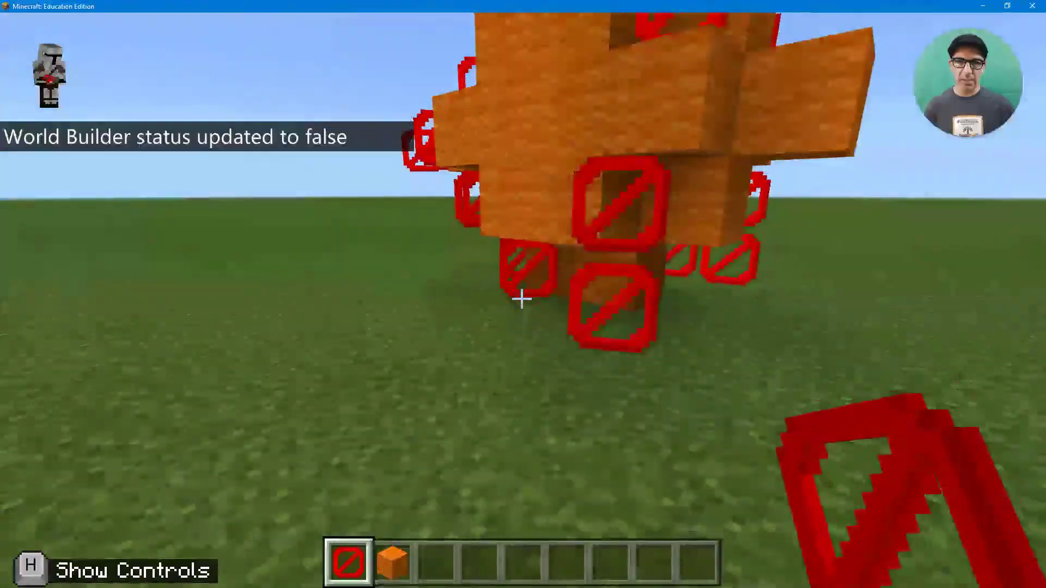
pyautogui.click(521, 300)
# - Test breaking and placing blocks on the grass beside the structure with the barrier block while World Builder is off
pyautogui.press('w')
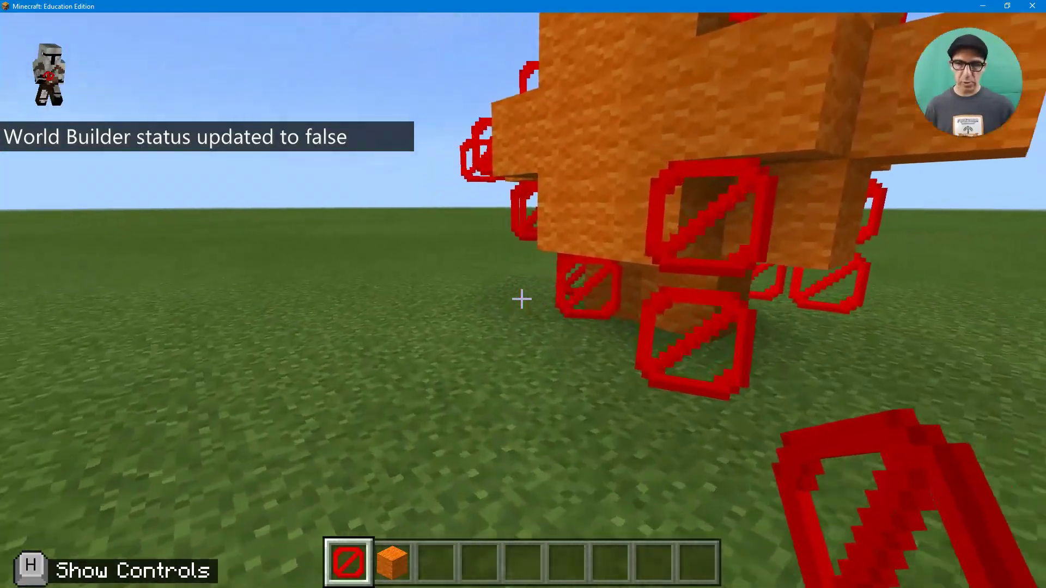
pyautogui.press('w')
pyautogui.click(522, 299)
pyautogui.press('a')
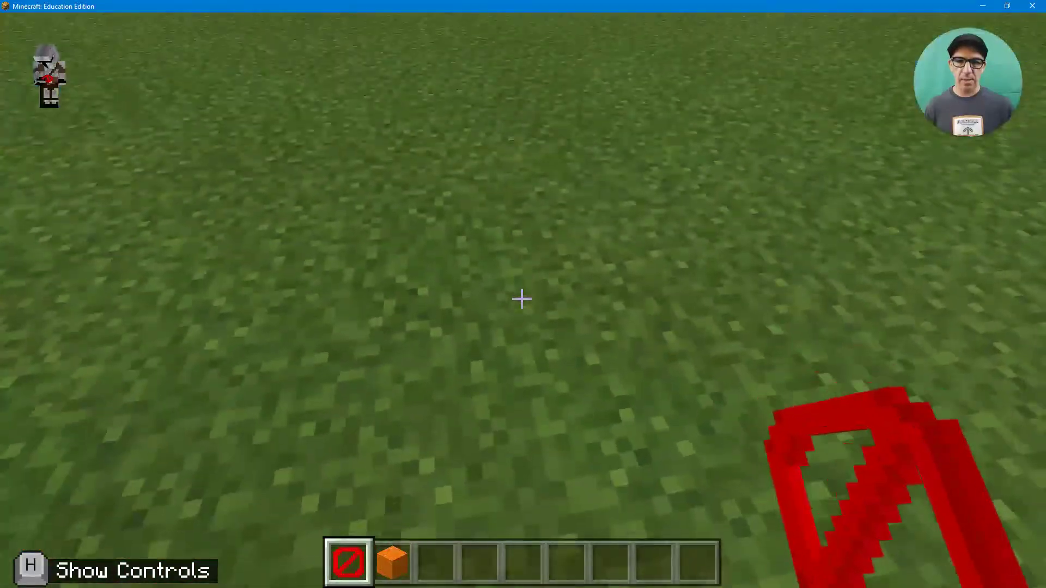
pyautogui.rightClick(521, 299)
pyautogui.press('2')
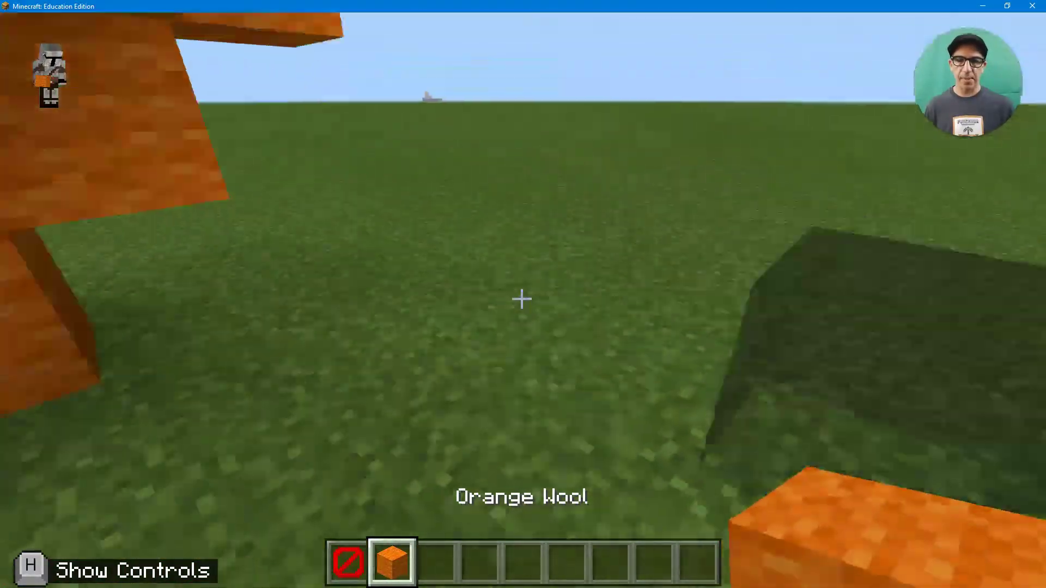
# - Hold orange wool to hide the barriers and examine the structure and the floating wool block from several sides
pyautogui.press('w')
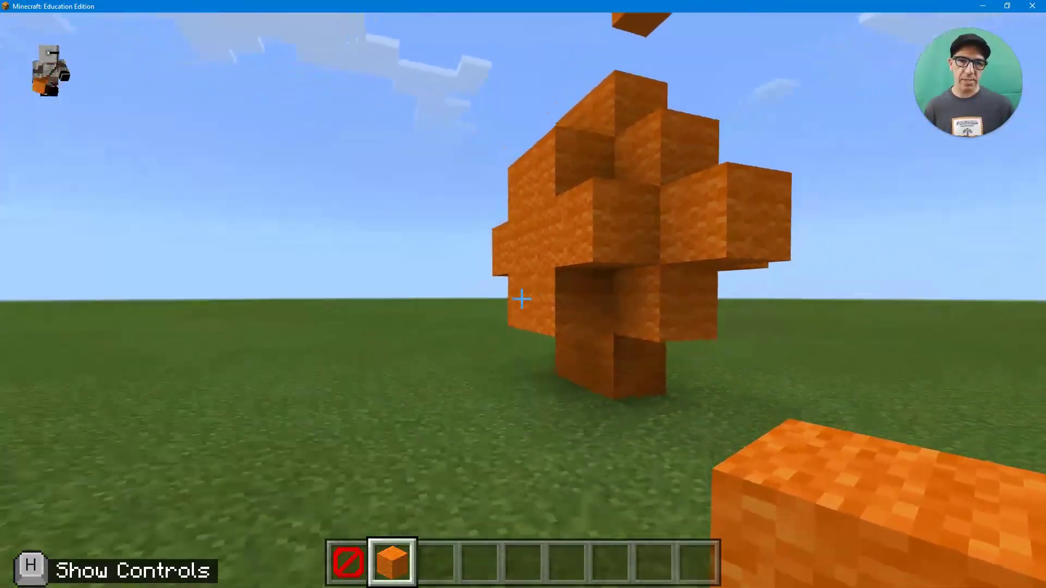
pyautogui.press('2')
pyautogui.press('w')
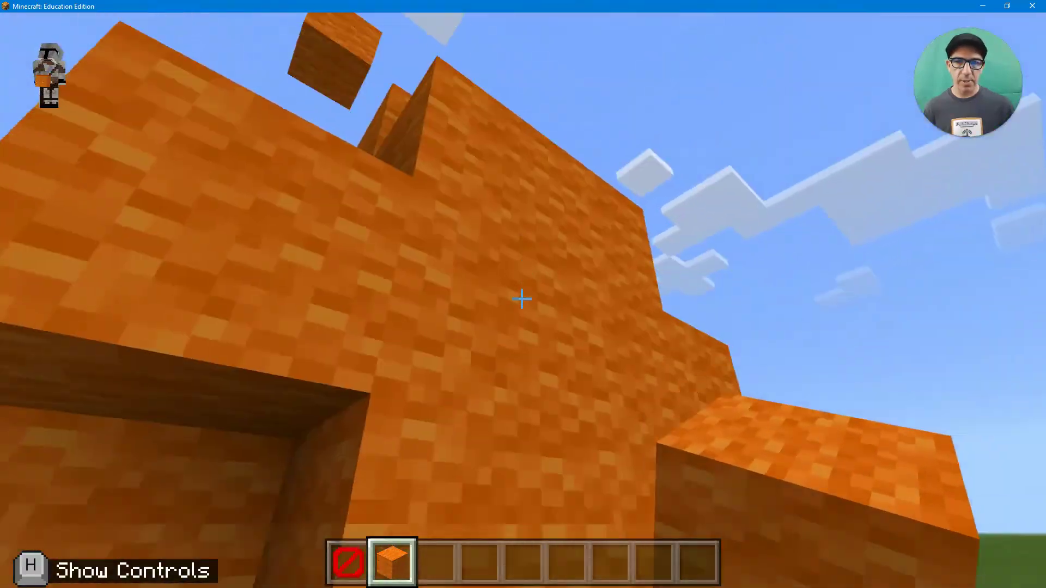
pyautogui.press('d')
pyautogui.press('s')
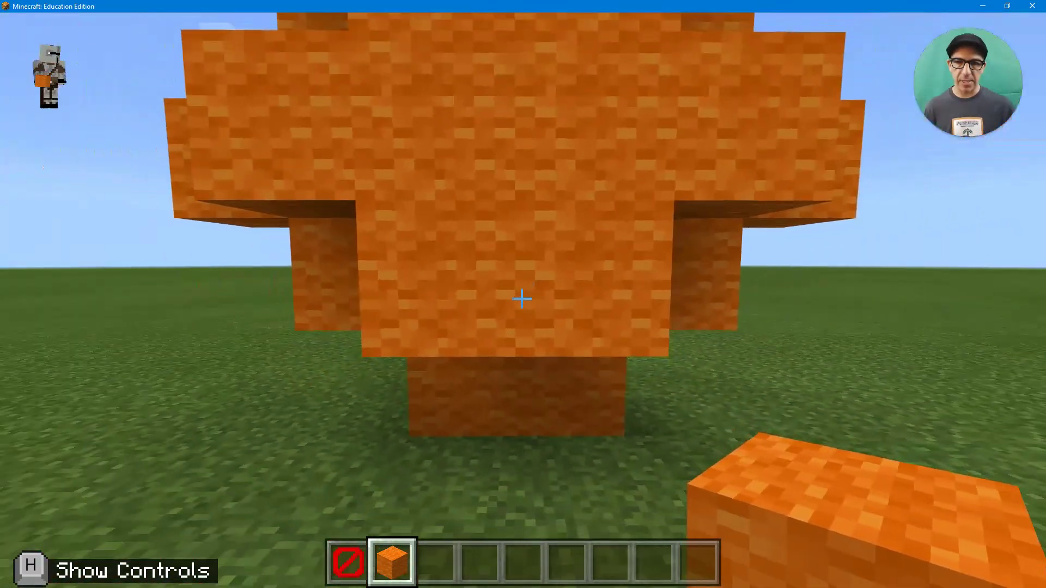
pyautogui.press('1')
pyautogui.press('2')
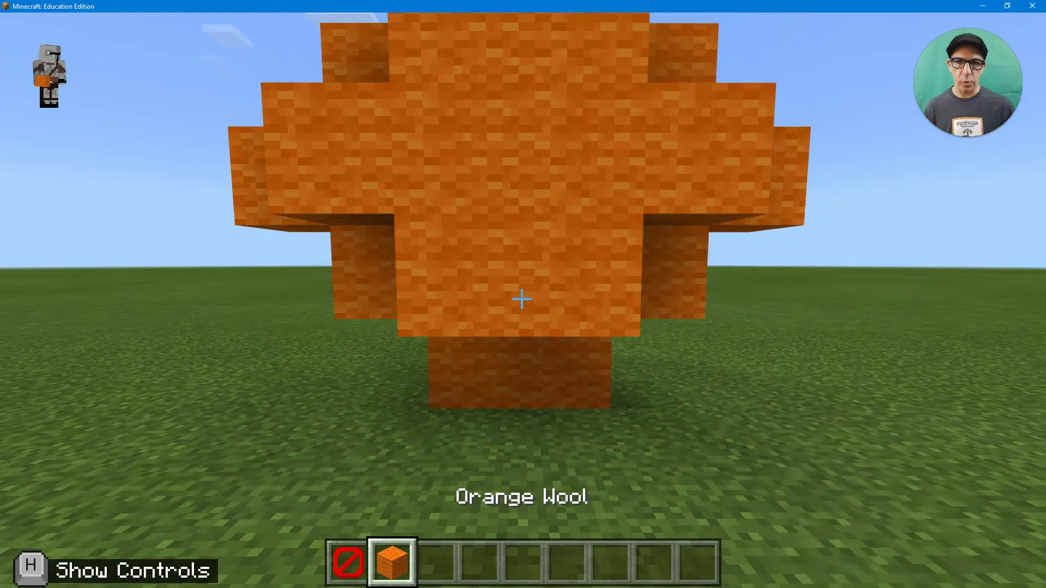
pyautogui.press('w')
pyautogui.press('s')
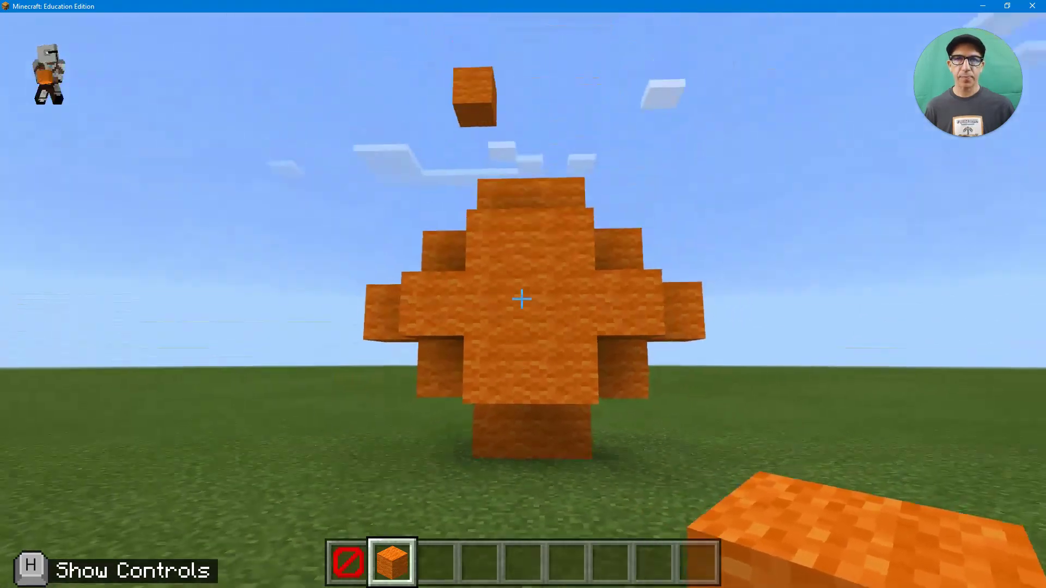
pyautogui.press('w')
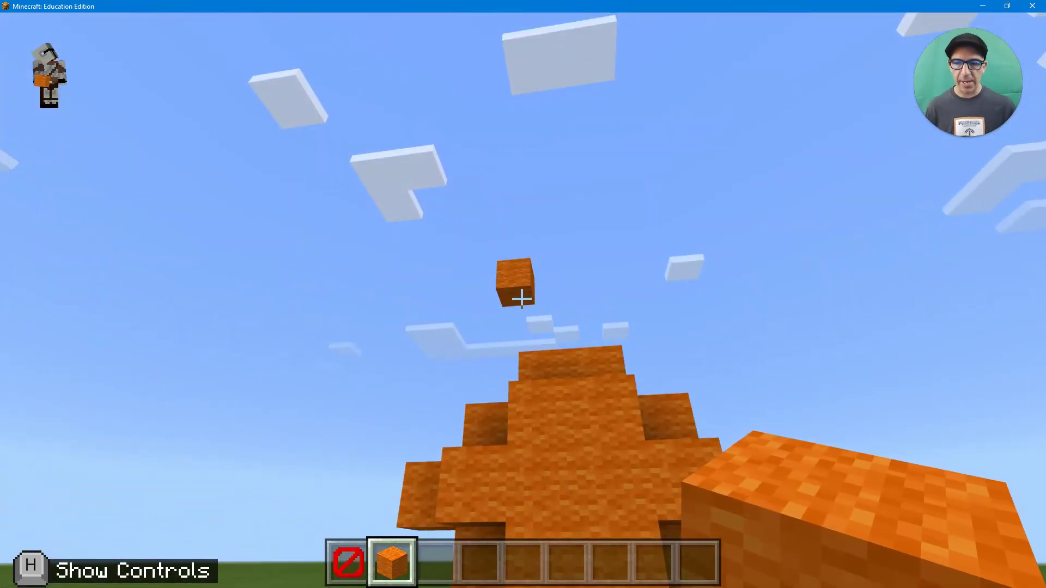